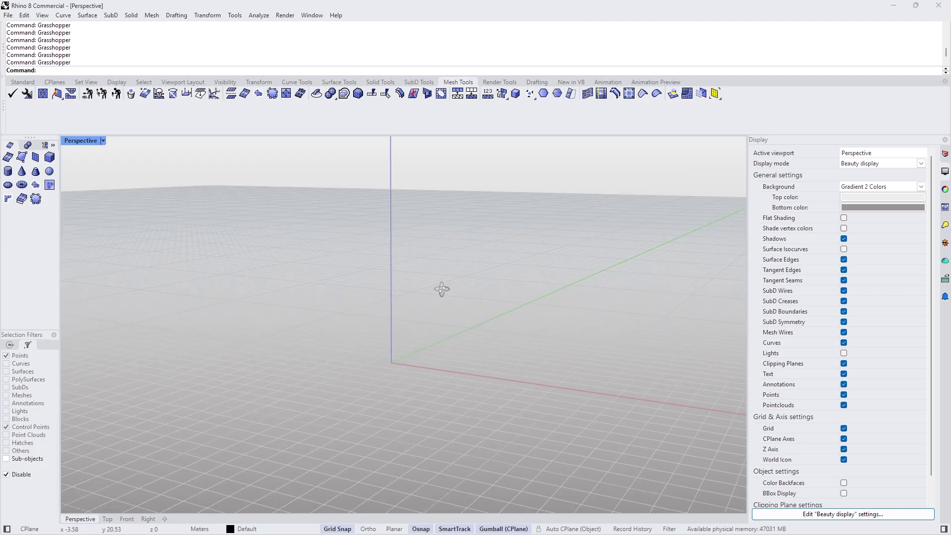
Launch Grasshopper and move its window partly clear of the Perspective viewport.
{"action": "right_click_drag", "start_coordinate": [442, 289], "coordinate": [506, 304]}
{"action": "right_click_drag", "start_coordinate": [441, 286], "coordinate": [383, 264]}
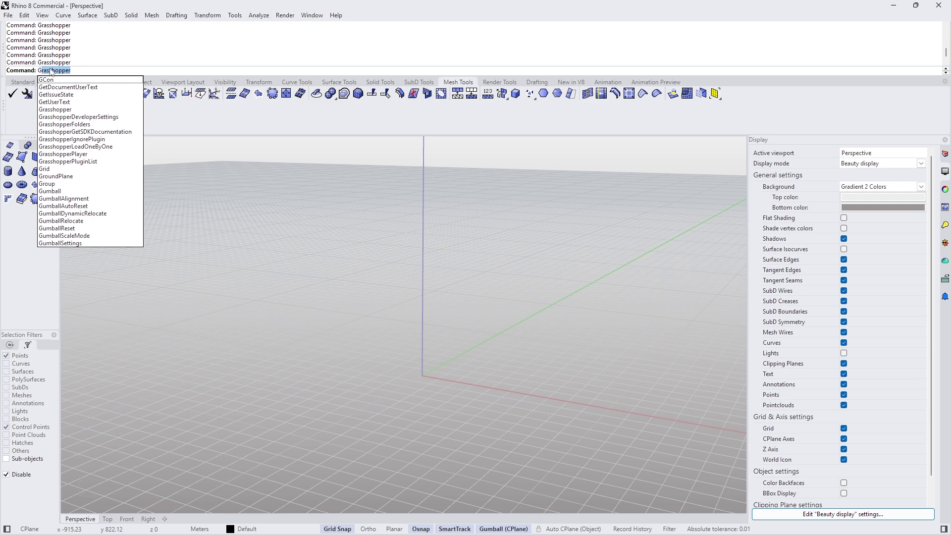
{"action": "key", "text": "Return"}
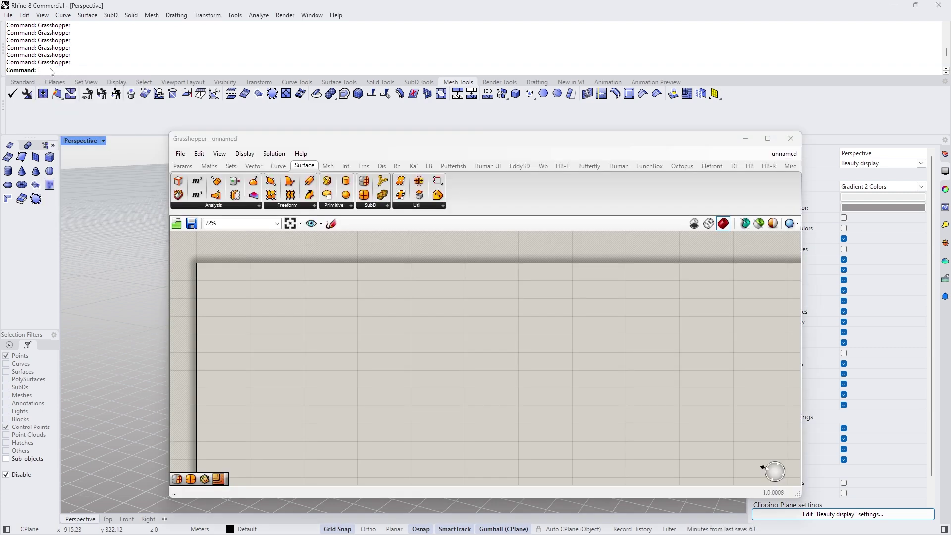
{"action": "left_click_drag", "start_coordinate": [367, 144], "coordinate": [511, 144]}
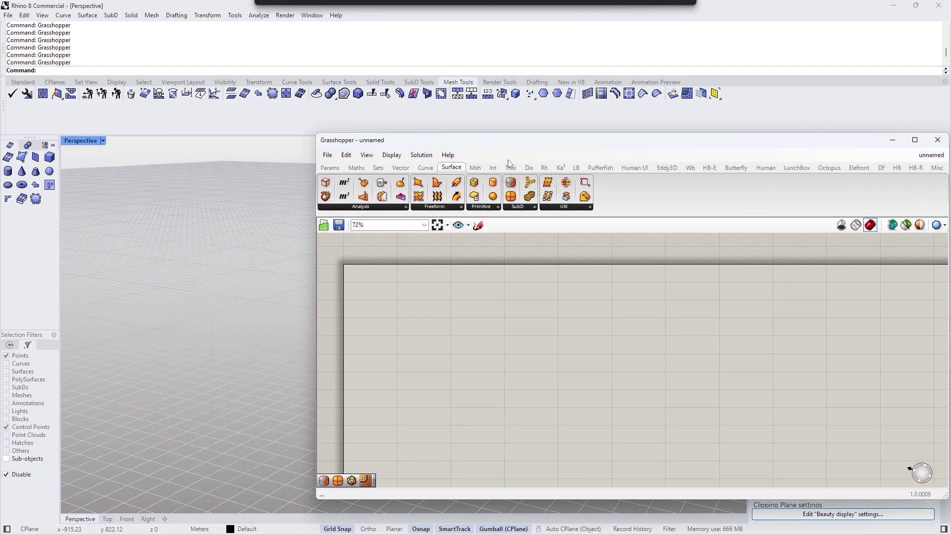
Place a SubD from Mesh component on the empty Grasshopper canvas.
{"action": "left_click", "coordinate": [520, 207]}
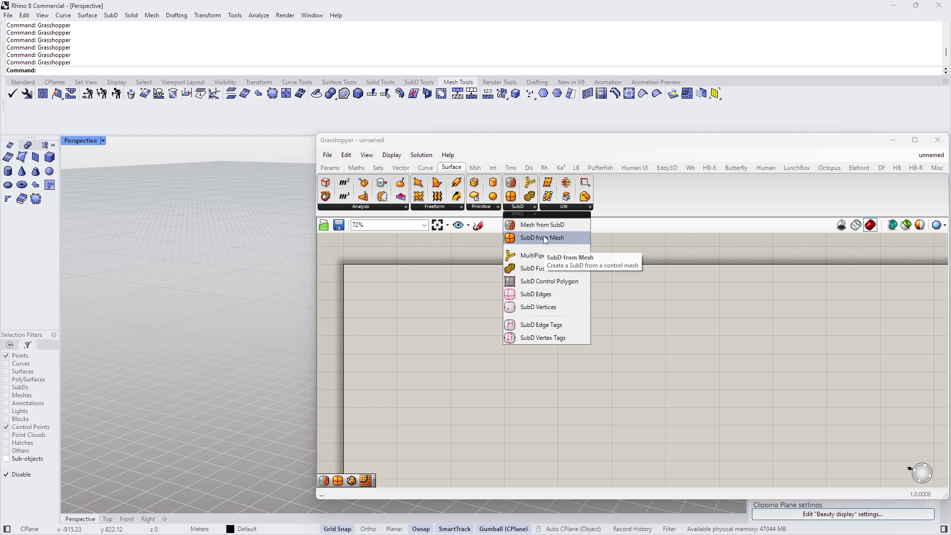
{"action": "left_click_drag", "start_coordinate": [548, 236], "coordinate": [584, 338]}
{"action": "scroll", "coordinate": [583, 338], "scroll_direction": "up", "scroll_amount": 3}
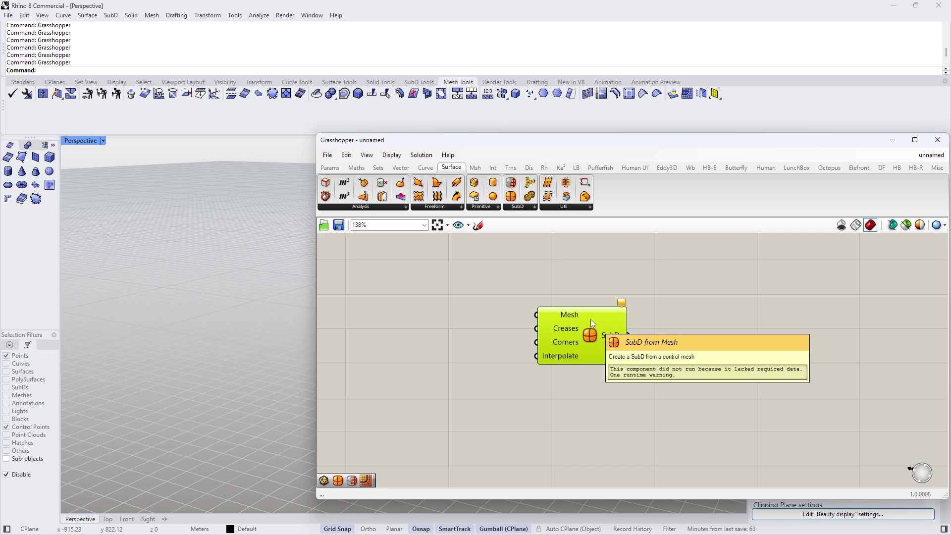
{"action": "left_click_drag", "start_coordinate": [673, 150], "coordinate": [665, 147]}
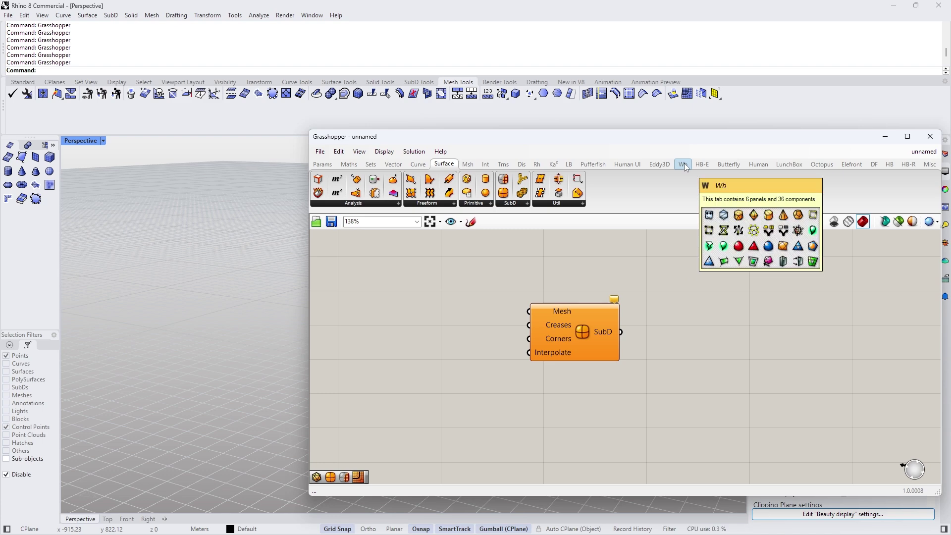
Add Weaverbird's Mesh Icosahedron component above the SubD from Mesh component.
{"action": "left_click", "coordinate": [684, 163]}
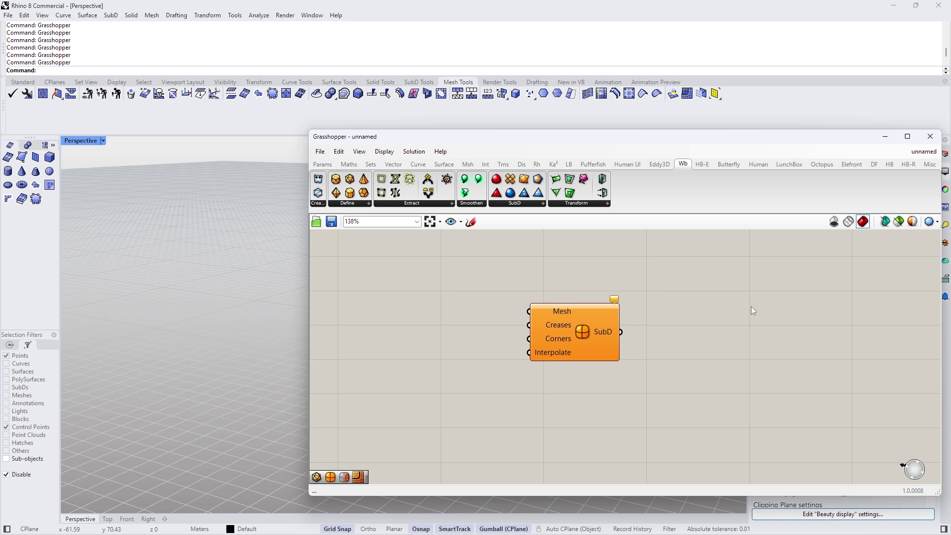
{"action": "left_click_drag", "start_coordinate": [588, 320], "coordinate": [607, 329]}
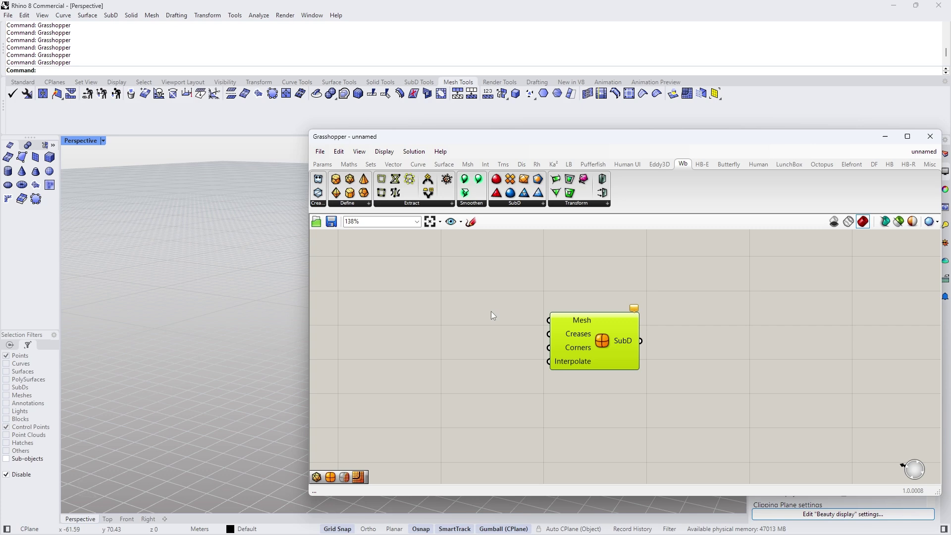
{"action": "left_click", "coordinate": [455, 289]}
{"action": "left_click_drag", "start_coordinate": [614, 317], "coordinate": [600, 322]}
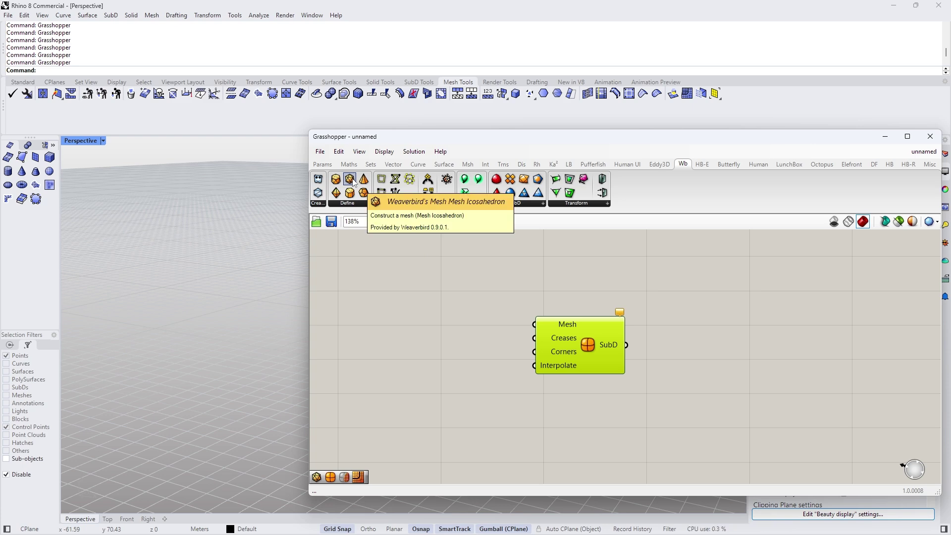
{"action": "left_click_drag", "start_coordinate": [353, 182], "coordinate": [613, 278]}
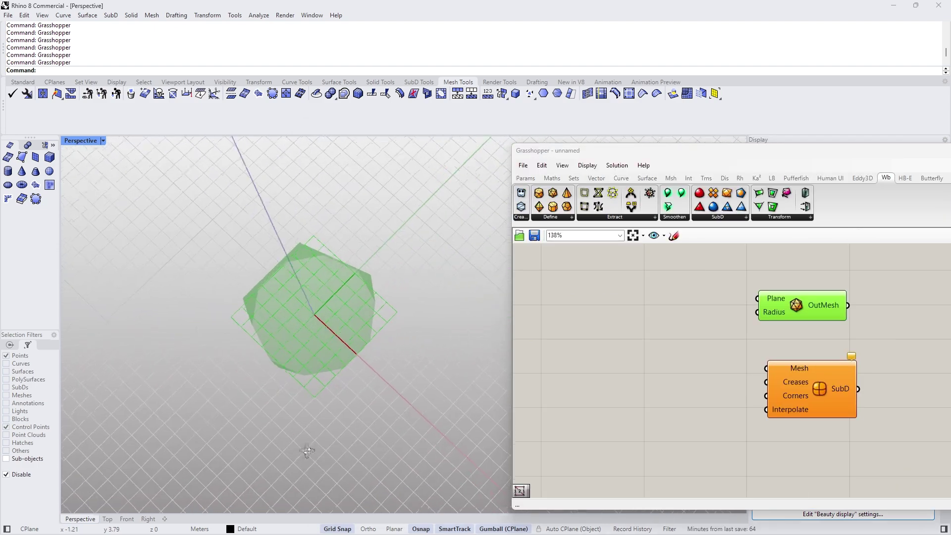
Arrange the Grasshopper window beside the icosahedron preview and align the icosahedron component above SubD from Mesh.
{"action": "right_click_drag", "start_coordinate": [308, 451], "coordinate": [300, 346]}
{"action": "left_click", "coordinate": [685, 322]}
{"action": "scroll", "coordinate": [620, 321], "scroll_direction": "down", "scroll_amount": 5}
{"action": "double_click", "coordinate": [685, 153]}
{"action": "double_click", "coordinate": [630, 151]}
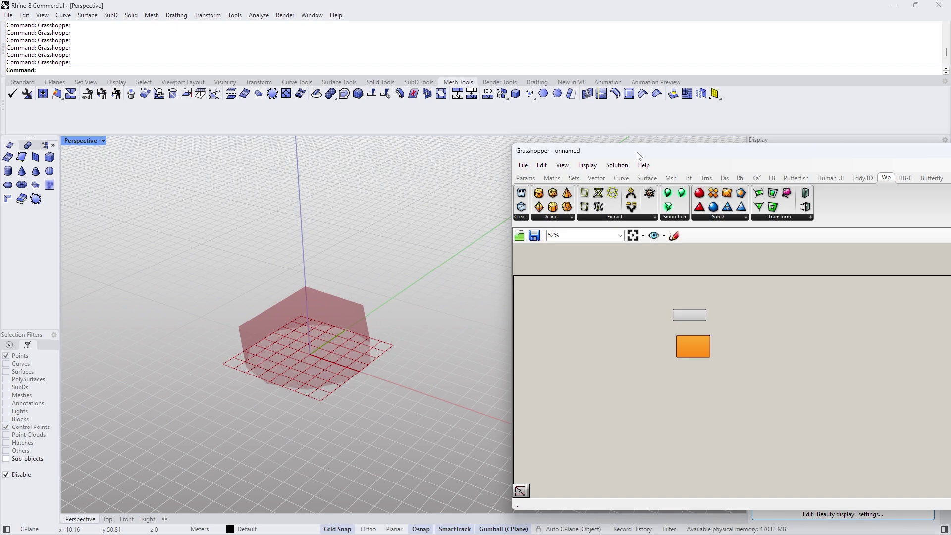
{"action": "left_click_drag", "start_coordinate": [639, 154], "coordinate": [477, 140]}
{"action": "left_click", "coordinate": [533, 302]}
{"action": "left_click", "coordinate": [572, 325]}
{"action": "scroll", "coordinate": [527, 301], "scroll_direction": "up", "scroll_amount": 4}
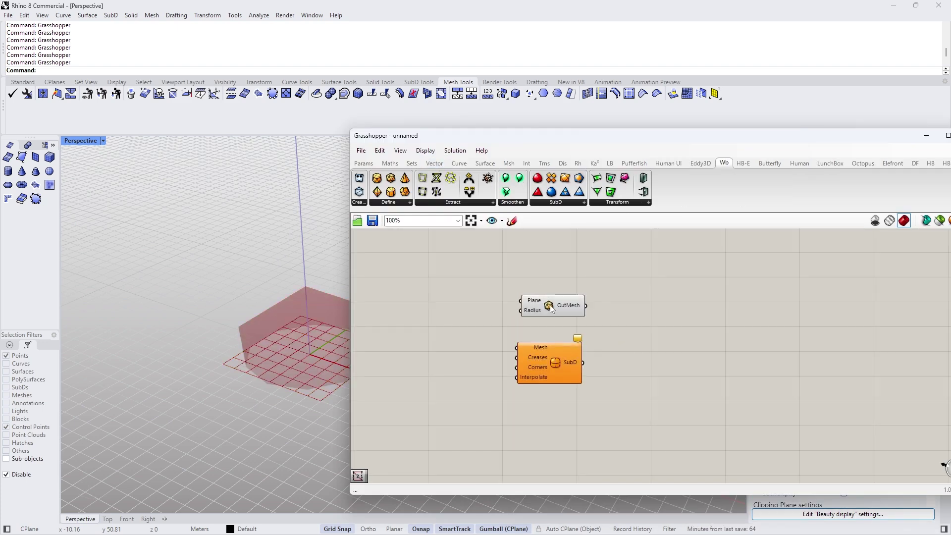
{"action": "left_click", "coordinate": [547, 304]}
{"action": "left_click", "coordinate": [602, 269]}
Try to display the icosahedron's edges by connecting its OutMesh to a Mesh Edges component.
{"action": "left_click", "coordinate": [507, 165]}
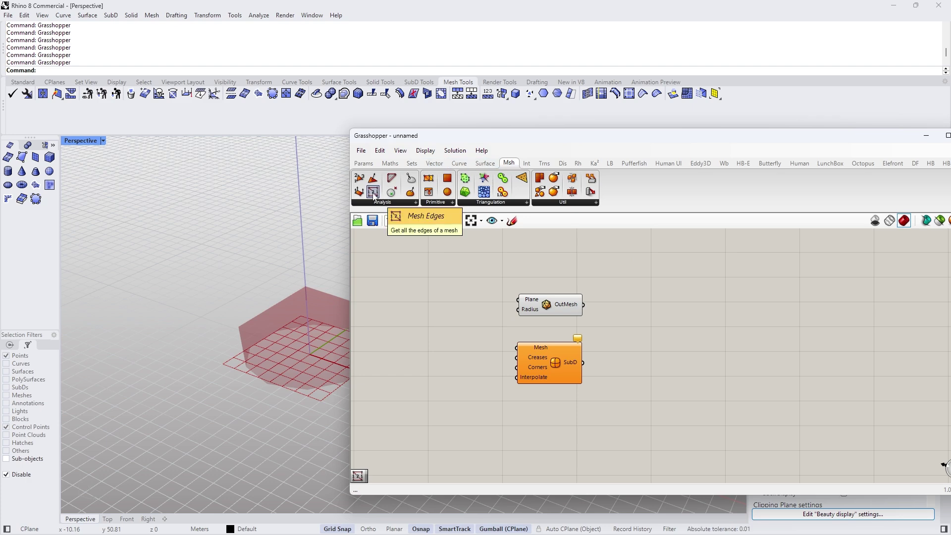
{"action": "left_click_drag", "start_coordinate": [373, 194], "coordinate": [662, 270]}
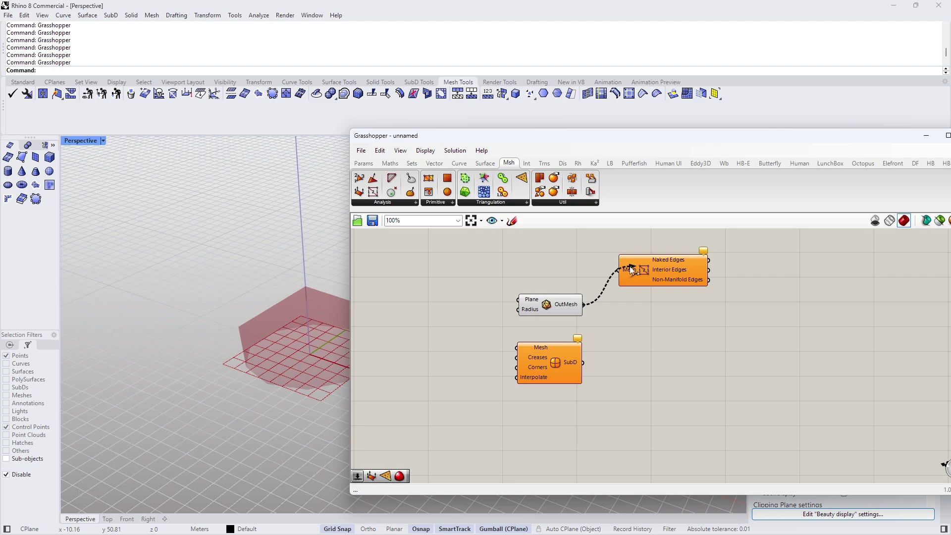
{"action": "left_click_drag", "start_coordinate": [590, 299], "coordinate": [702, 273]}
{"action": "right_click_drag", "start_coordinate": [298, 292], "coordinate": [268, 276]}
{"action": "scroll", "coordinate": [262, 334], "scroll_direction": "up", "scroll_amount": 7}
{"action": "right_click_drag", "start_coordinate": [263, 333], "coordinate": [259, 328]}
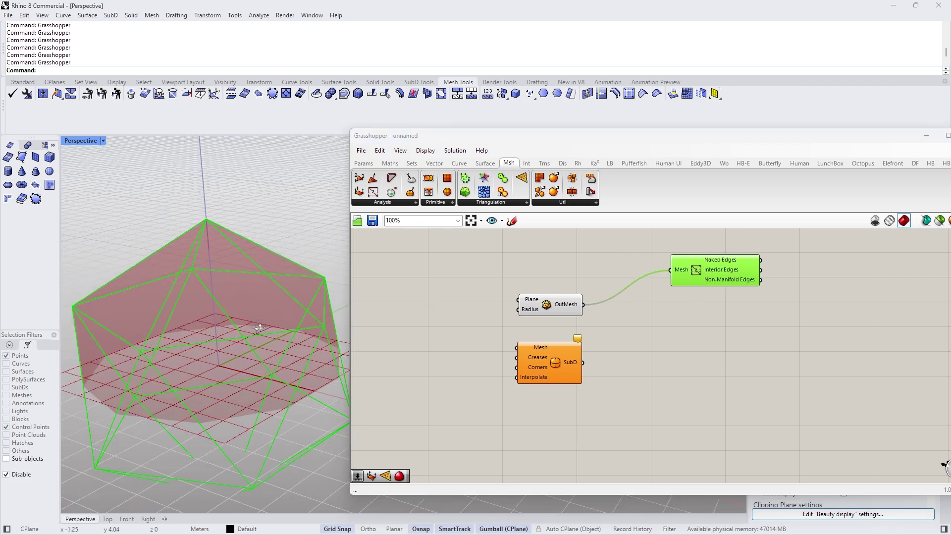
{"action": "right_click_drag", "start_coordinate": [347, 257], "coordinate": [326, 271], "text": "shift"}
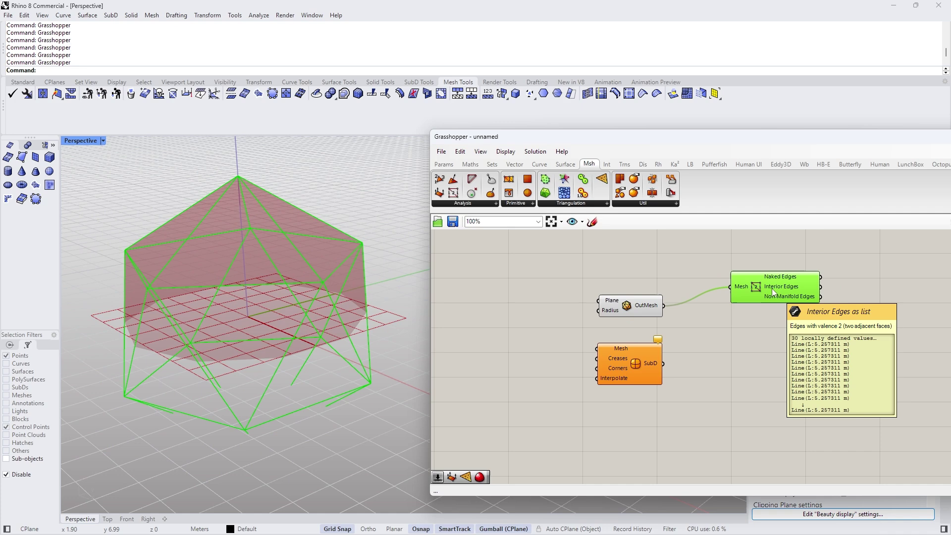
{"action": "key", "text": "Delete"}
Add a Custom Preview component and connect the icosahedron's OutMesh to its Geometry input.
{"action": "double_click", "coordinate": [722, 331]}
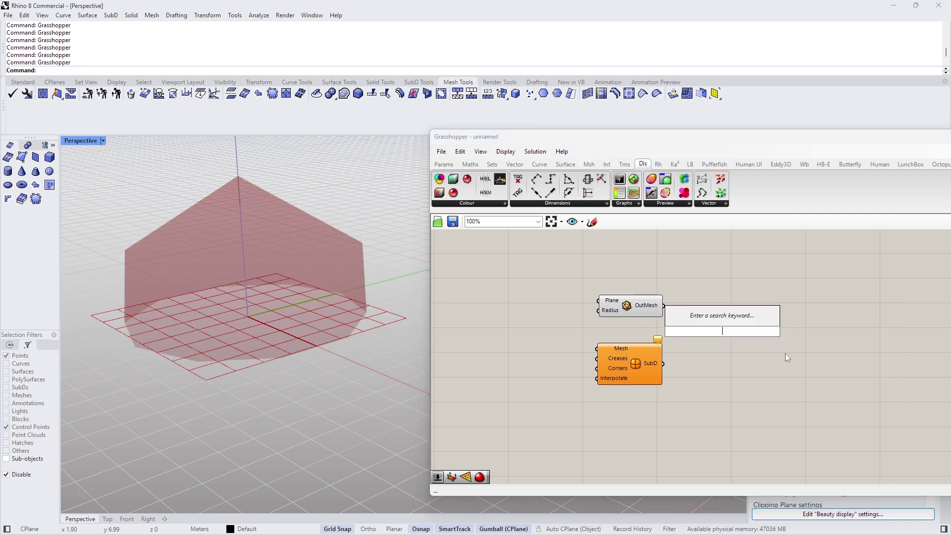
{"action": "type", "text": "Prev"}
{"action": "left_click", "coordinate": [681, 203]}
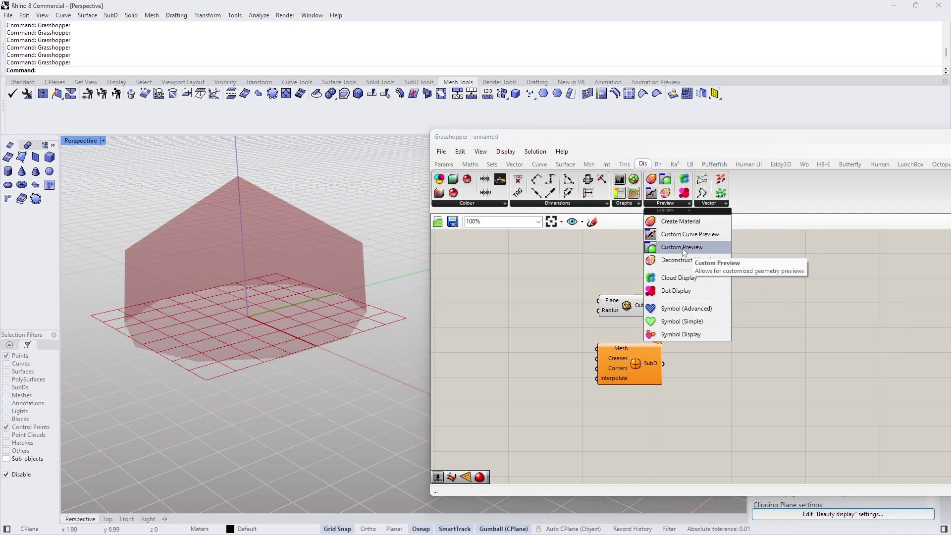
{"action": "mouse_move", "coordinate": [682, 248]}
{"action": "left_mouse_down"}
{"action": "mouse_move", "coordinate": [791, 305]}
{"action": "mouse_move", "coordinate": [782, 328]}
{"action": "mouse_move", "coordinate": [763, 319]}
{"action": "left_mouse_up"}
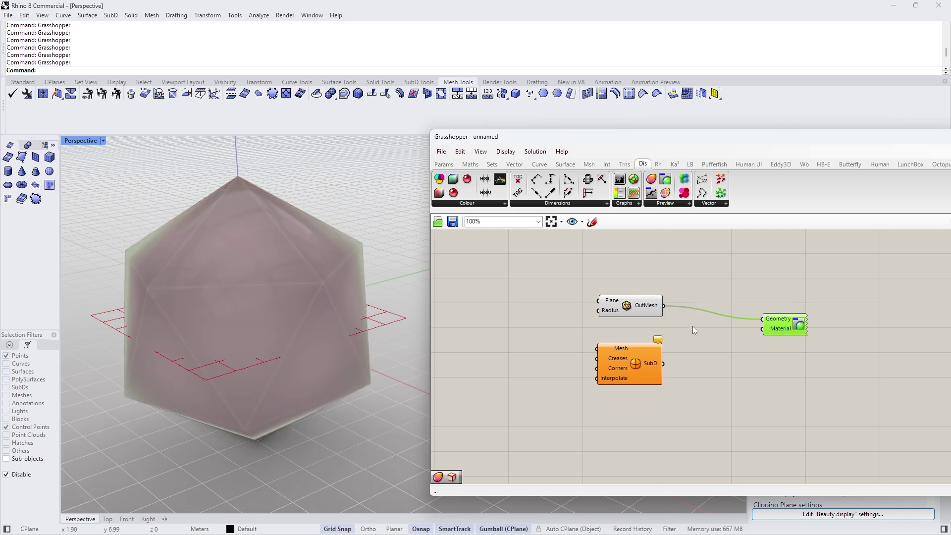
{"action": "left_click_drag", "start_coordinate": [612, 305], "coordinate": [617, 289]}
{"action": "right_click_drag", "start_coordinate": [402, 305], "coordinate": [340, 352]}
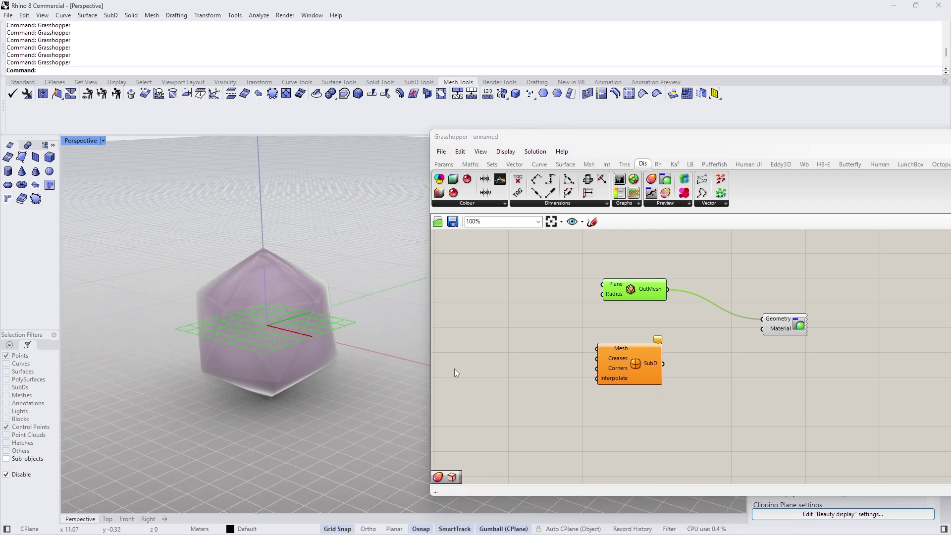
Make room between the components and connect a new Create Material component to the Custom Preview's Material input.
{"action": "left_click_drag", "start_coordinate": [785, 323], "coordinate": [815, 316]}
{"action": "left_click_drag", "start_coordinate": [650, 293], "coordinate": [666, 278]}
{"action": "left_click", "coordinate": [685, 340]}
{"action": "left_click_drag", "start_coordinate": [639, 377], "coordinate": [633, 401]}
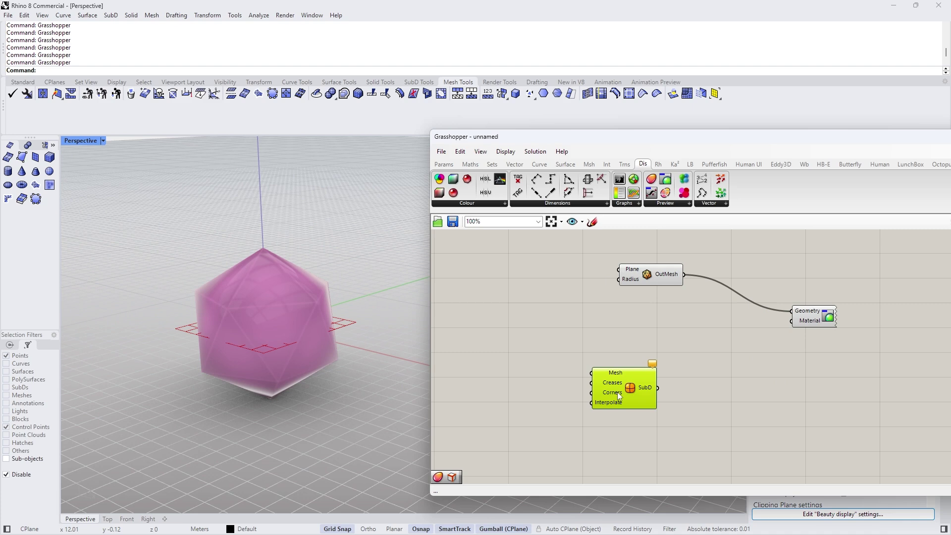
{"action": "left_click", "coordinate": [696, 322]}
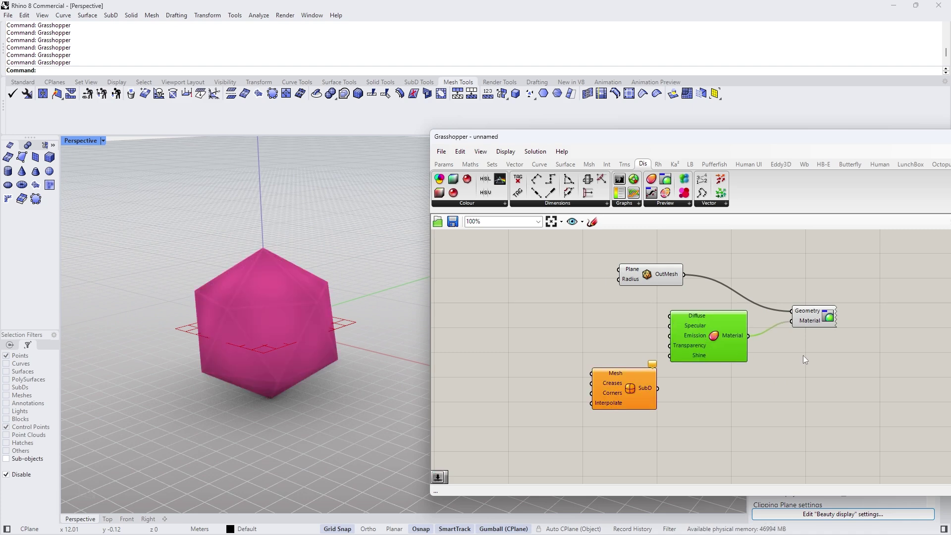
{"action": "left_click_drag", "start_coordinate": [704, 347], "coordinate": [712, 345]}
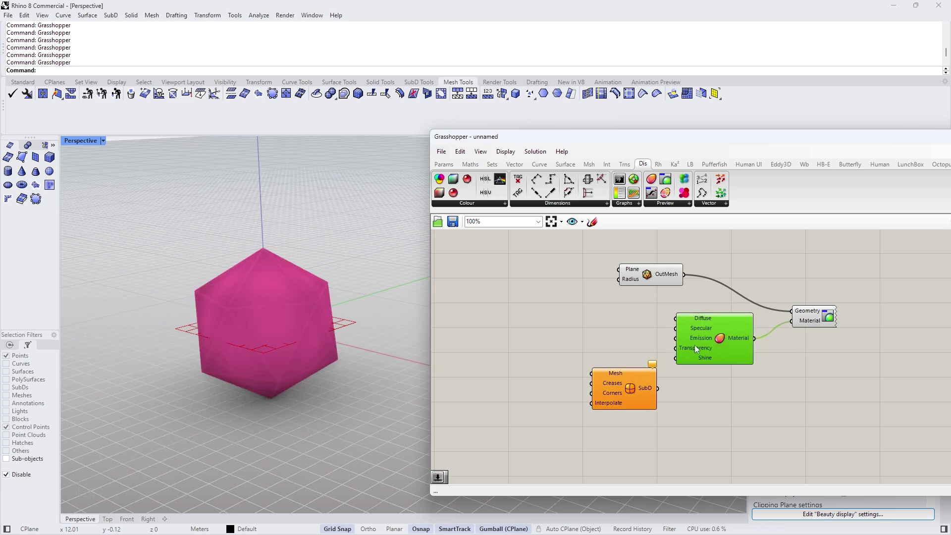
{"action": "left_click_drag", "start_coordinate": [615, 382], "coordinate": [618, 406]}
Connect a Colour Picker to the material's Diffuse input and set a green with hue 100°, saturation 68 and value 96.
{"action": "double_click", "coordinate": [582, 297]}
{"action": "type", "text": "colo"}
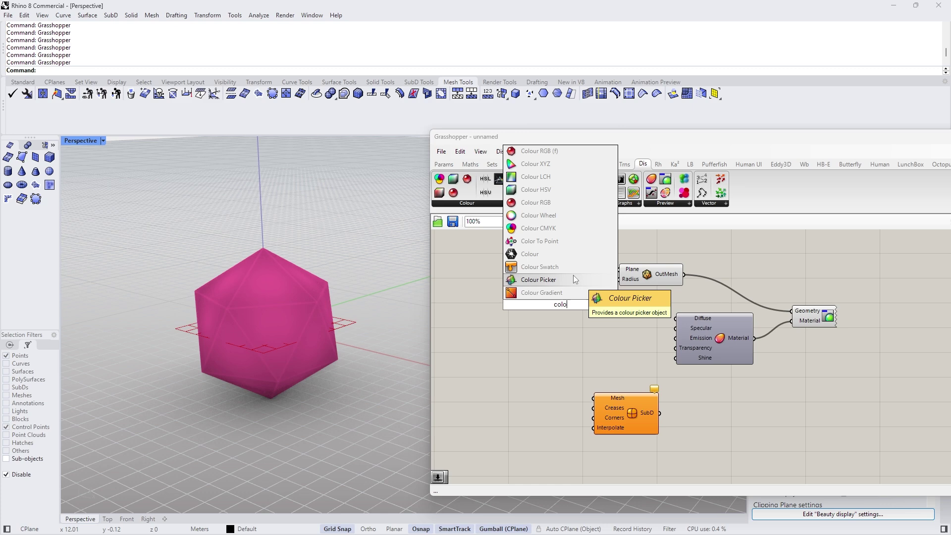
{"action": "left_click", "coordinate": [574, 278]}
{"action": "left_click_drag", "start_coordinate": [560, 337], "coordinate": [676, 318]}
{"action": "left_click", "coordinate": [553, 280]}
{"action": "mouse_move", "coordinate": [537, 325]}
{"action": "left_mouse_down"}
{"action": "mouse_move", "coordinate": [558, 325]}
{"action": "mouse_move", "coordinate": [550, 322]}
{"action": "left_mouse_up"}
{"action": "mouse_move", "coordinate": [564, 337]}
{"action": "left_mouse_down"}
{"action": "mouse_move", "coordinate": [587, 338]}
{"action": "mouse_move", "coordinate": [542, 321]}
{"action": "mouse_move", "coordinate": [551, 323]}
{"action": "left_mouse_up"}
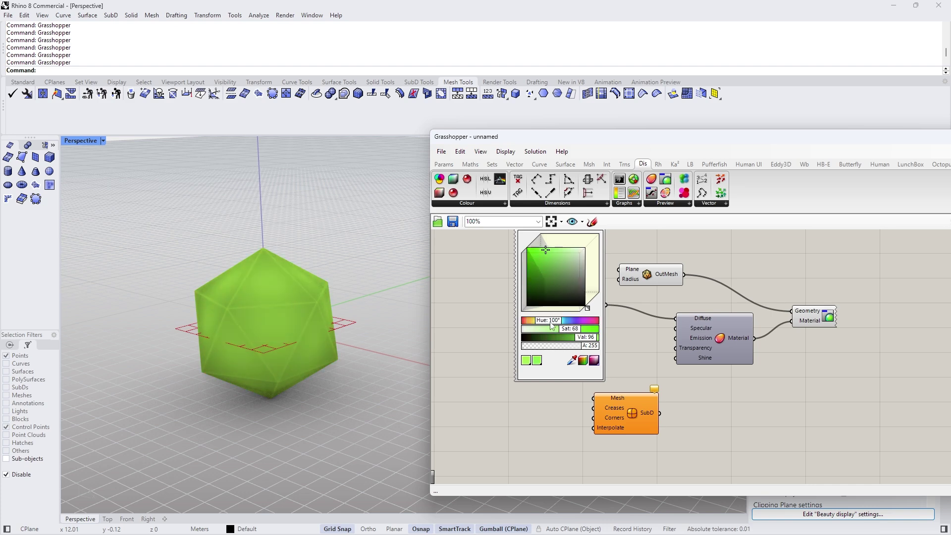
Shift the icosahedron component up, away from the colour and material components, and reposition the Custom Preview below it.
{"action": "scroll", "coordinate": [566, 292], "scroll_direction": "down", "scroll_amount": 4}
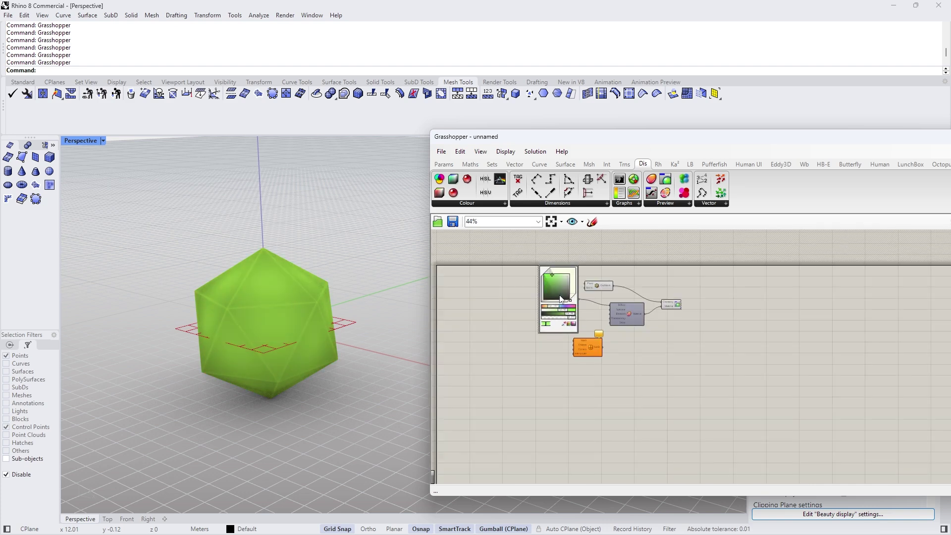
{"action": "left_click_drag", "start_coordinate": [519, 245], "coordinate": [737, 388]}
{"action": "scroll", "coordinate": [591, 281], "scroll_direction": "up", "scroll_amount": 7}
{"action": "left_click", "coordinate": [593, 341]}
{"action": "scroll", "coordinate": [593, 341], "scroll_direction": "down", "scroll_amount": 4}
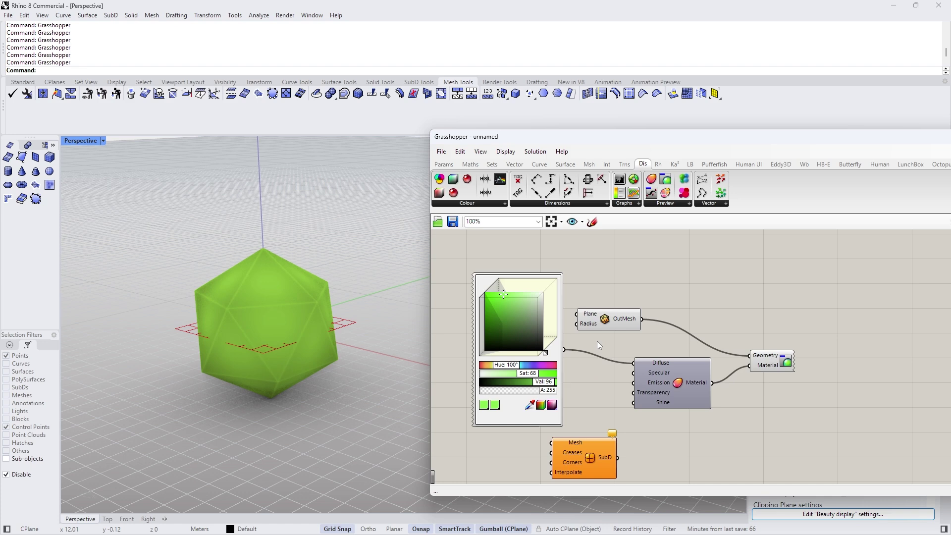
{"action": "left_click_drag", "start_coordinate": [618, 323], "coordinate": [620, 263]}
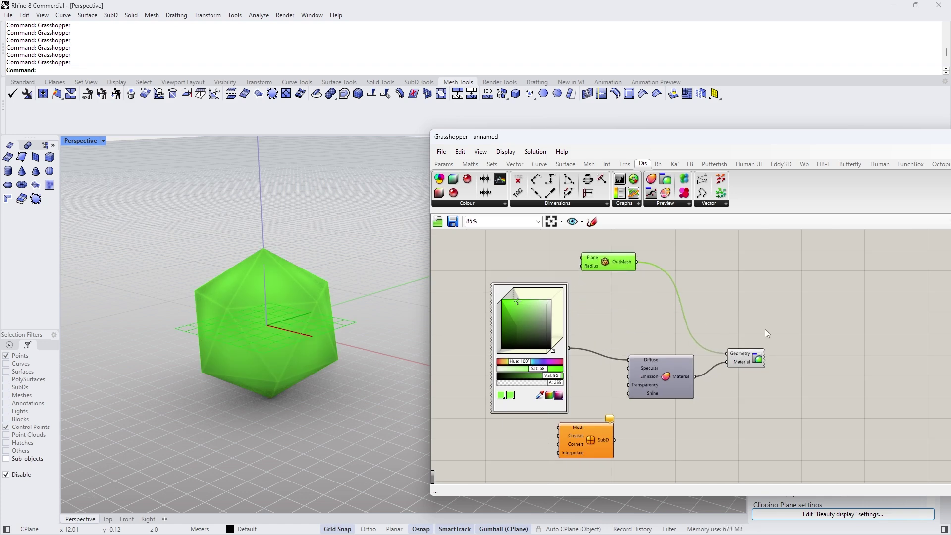
{"action": "left_click_drag", "start_coordinate": [752, 363], "coordinate": [737, 377]}
Move the colour picker, material and preview group well below the icosahedron and set SubD from Mesh apart from it.
{"action": "scroll", "coordinate": [635, 328], "scroll_direction": "down", "scroll_amount": 4}
{"action": "left_click_drag", "start_coordinate": [536, 300], "coordinate": [731, 409]}
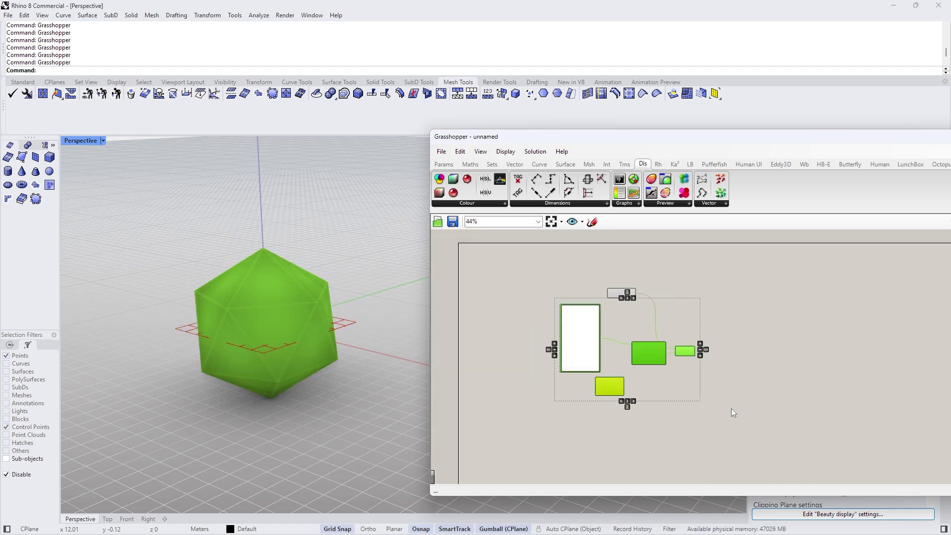
{"action": "left_click_drag", "start_coordinate": [642, 352], "coordinate": [647, 420]}
{"action": "scroll", "coordinate": [664, 286], "scroll_direction": "up", "scroll_amount": 5}
{"action": "left_click", "coordinate": [537, 311]}
{"action": "scroll", "coordinate": [594, 279], "scroll_direction": "down", "scroll_amount": 1}
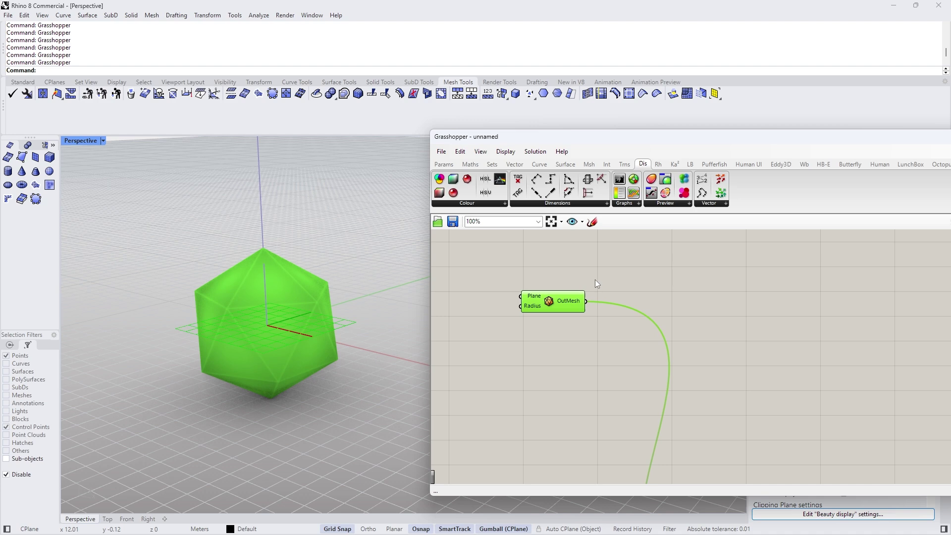
{"action": "scroll", "coordinate": [595, 280], "scroll_direction": "down", "scroll_amount": 2}
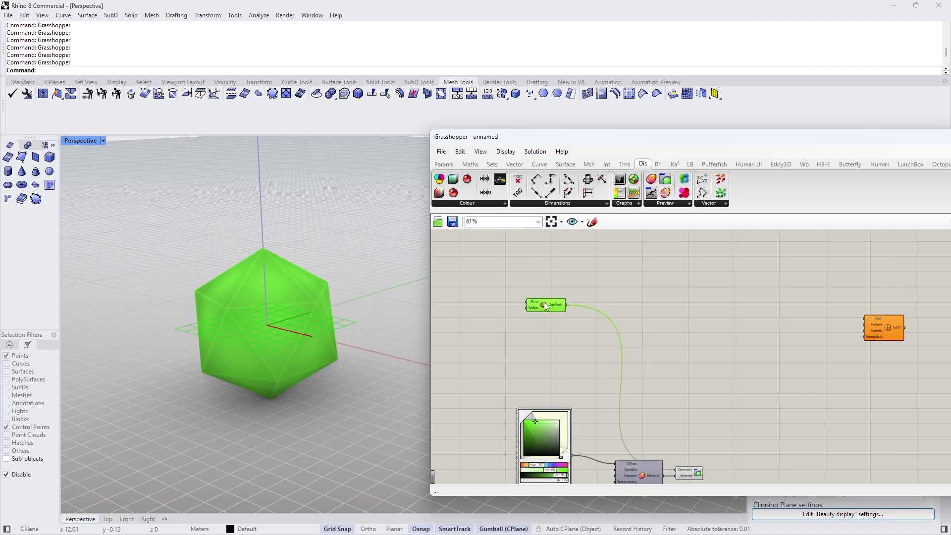
{"action": "scroll", "coordinate": [559, 354], "scroll_direction": "down", "scroll_amount": 3}
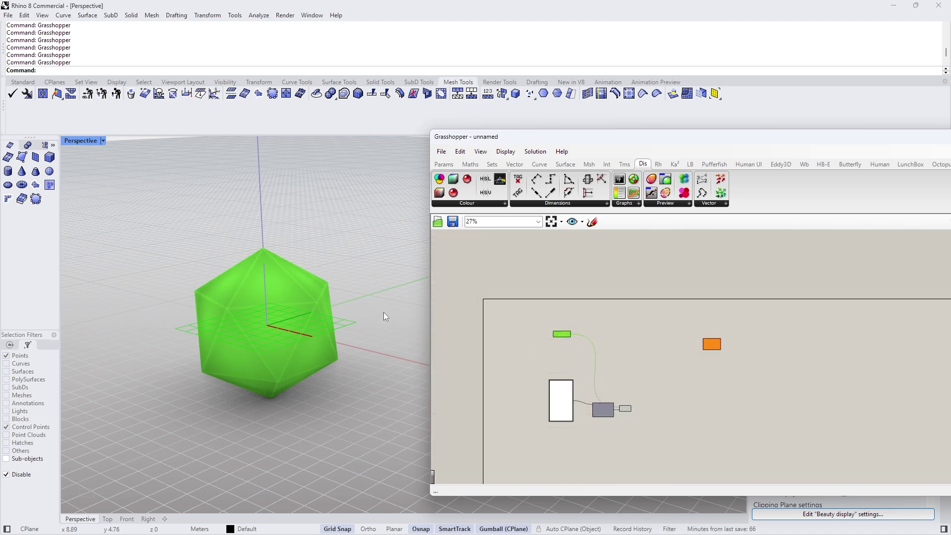
Add a Weaverbird's Catmull-Clark Subdivision component beside the icosahedron and connect the icosahedron's OutMesh to its Mesh/Curves input.
{"action": "left_click", "coordinate": [619, 333]}
{"action": "scroll", "coordinate": [617, 332], "scroll_direction": "up", "scroll_amount": 5}
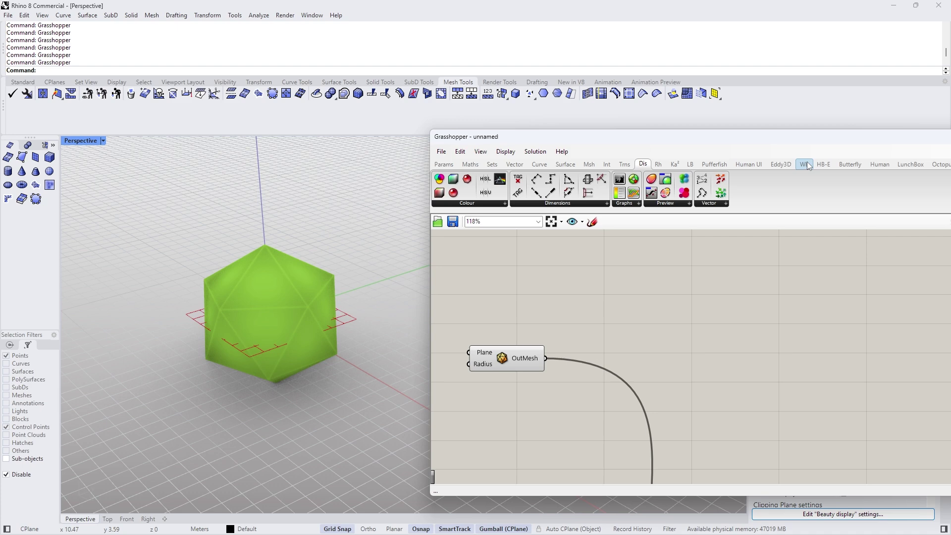
{"action": "left_click_drag", "start_coordinate": [774, 140], "coordinate": [750, 143]}
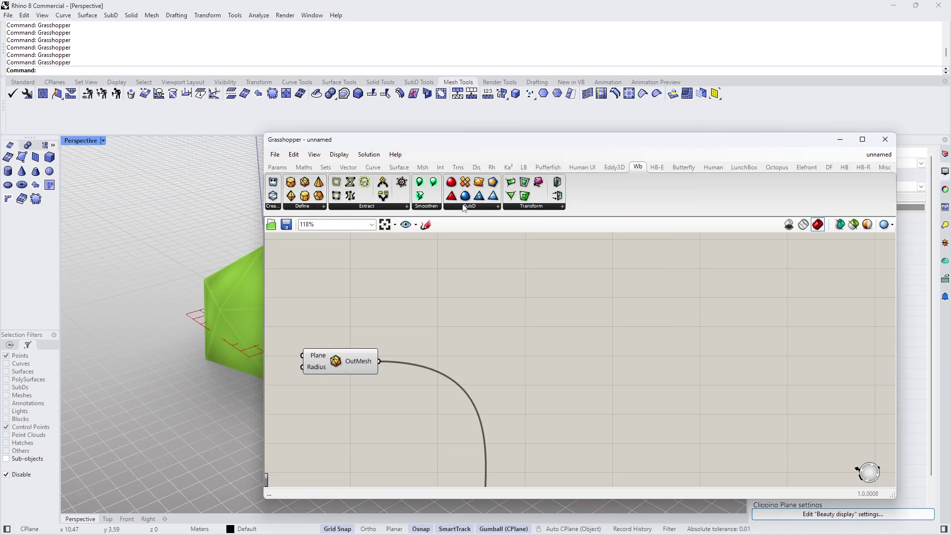
{"action": "left_click", "coordinate": [464, 208]}
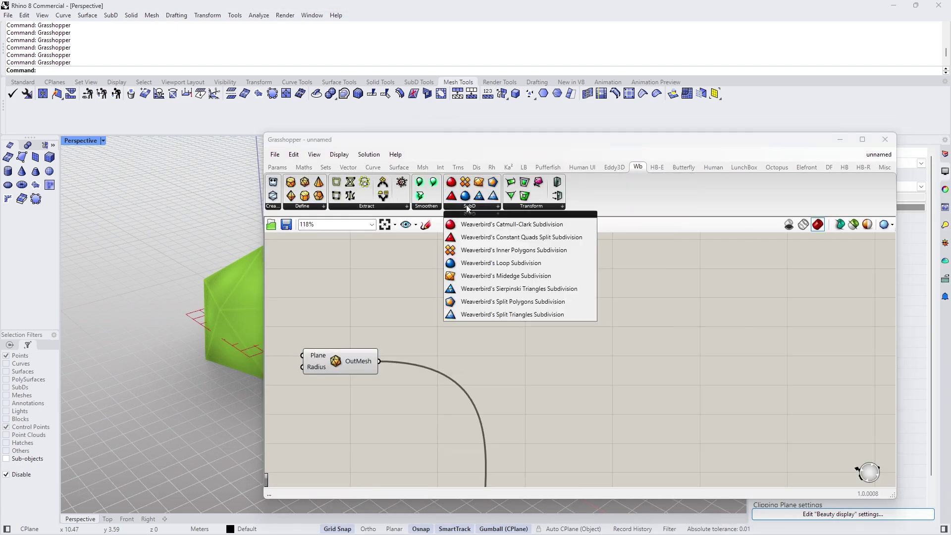
{"action": "left_click", "coordinate": [488, 226]}
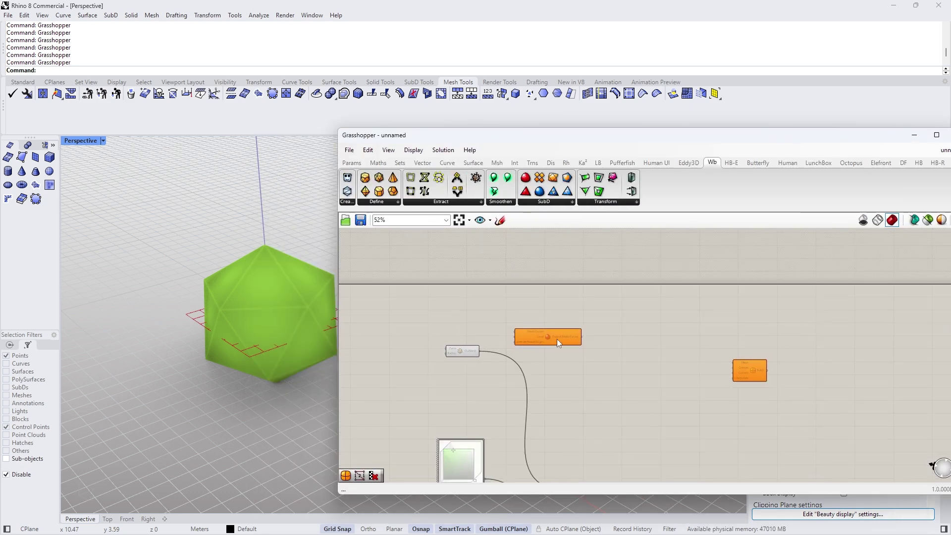
{"action": "scroll", "coordinate": [518, 340], "scroll_direction": "up", "scroll_amount": 1}
{"action": "left_click_drag", "start_coordinate": [548, 332], "coordinate": [582, 360]}
{"action": "left_click_drag", "start_coordinate": [446, 363], "coordinate": [704, 341]}
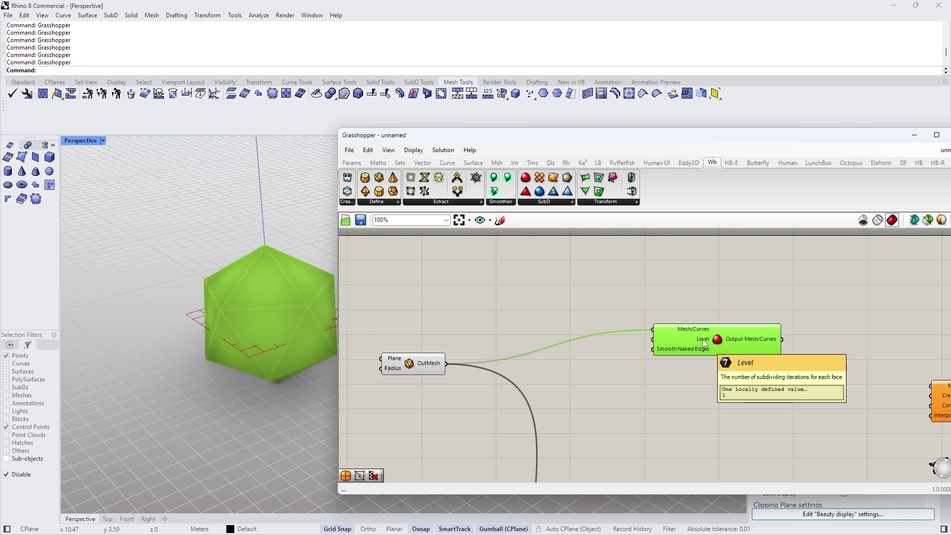
Replace the icosahedron with the Catmull-Clark output as the Custom Preview's Geometry and line the icosahedron up with the subdivision component.
{"action": "left_click_drag", "start_coordinate": [702, 340], "coordinate": [664, 368]}
{"action": "left_click", "coordinate": [396, 367]}
{"action": "scroll", "coordinate": [533, 301], "scroll_direction": "down", "scroll_amount": 1}
{"action": "scroll", "coordinate": [533, 301], "scroll_direction": "down", "scroll_amount": 4}
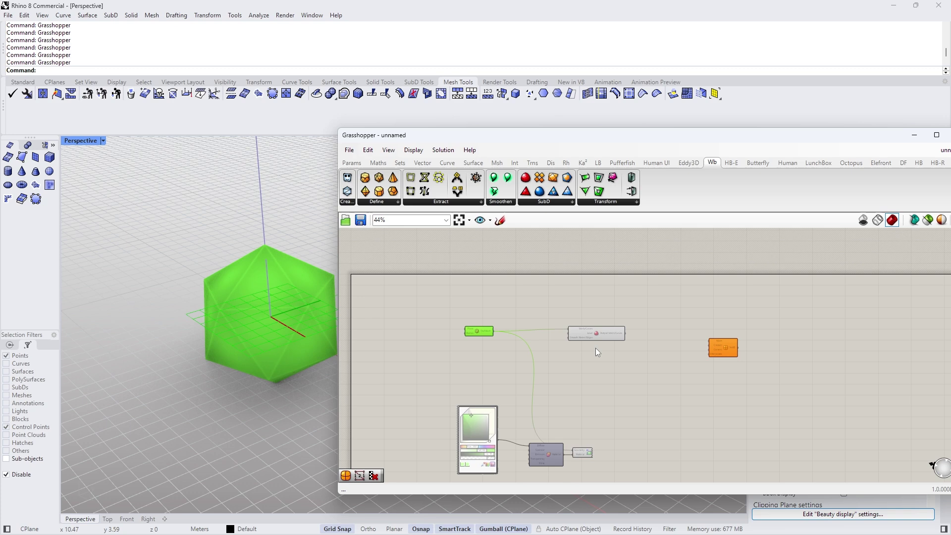
{"action": "scroll", "coordinate": [599, 355], "scroll_direction": "up", "scroll_amount": 5}
{"action": "scroll", "coordinate": [670, 298], "scroll_direction": "down", "scroll_amount": 5}
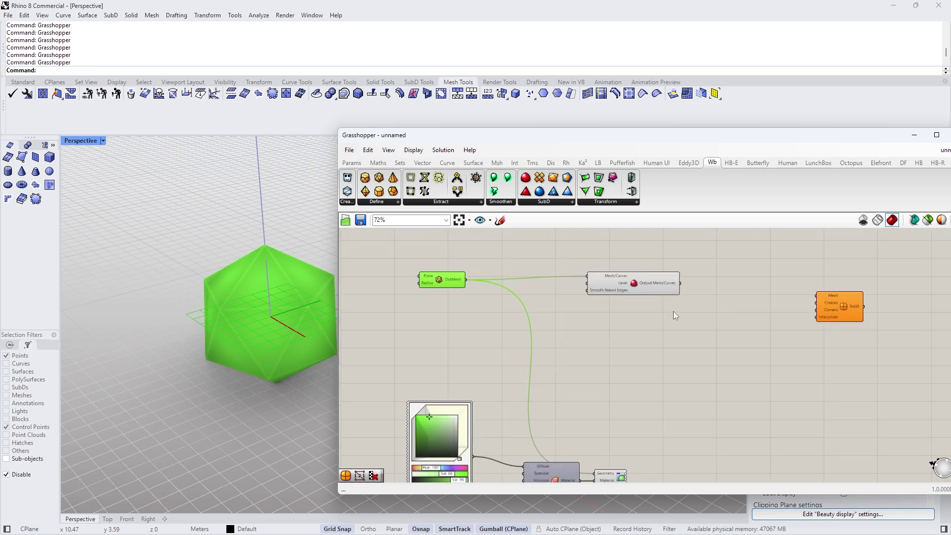
{"action": "left_click", "coordinate": [673, 311]}
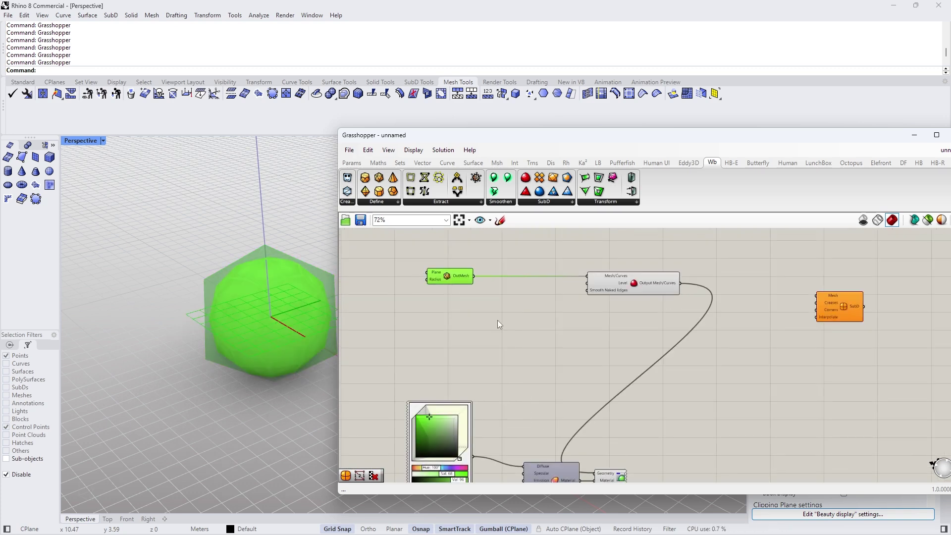
Move the Catmull-Clark Subdivision component closer to the icosahedron component.
{"action": "left_click", "coordinate": [497, 320]}
{"action": "left_click", "coordinate": [650, 290]}
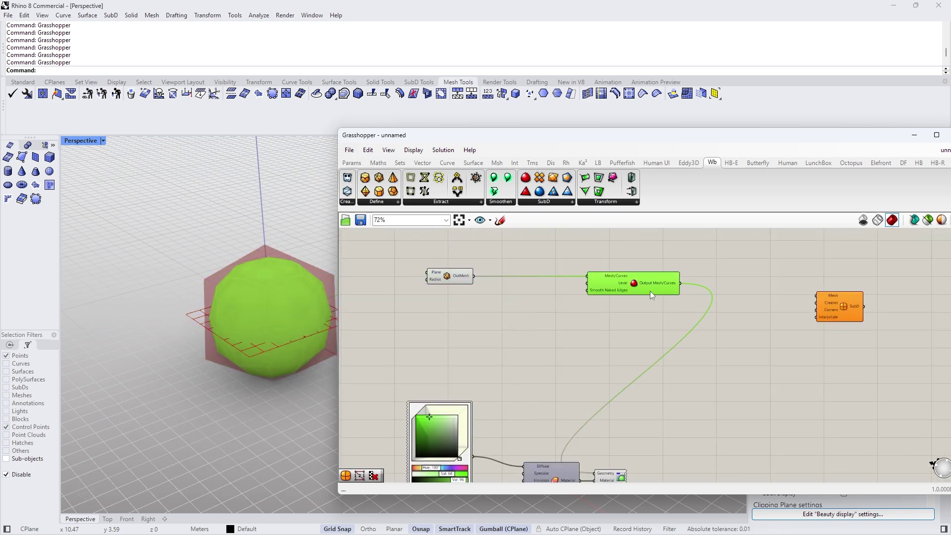
{"action": "left_click_drag", "start_coordinate": [650, 290], "coordinate": [573, 293]}
{"action": "left_click", "coordinate": [385, 291]}
Turn off the icosahedron component's preview so that only the subdivided mesh is displayed.
{"action": "scroll", "coordinate": [269, 315], "scroll_direction": "up", "scroll_amount": 7}
{"action": "right_click_drag", "start_coordinate": [269, 315], "coordinate": [224, 331]}
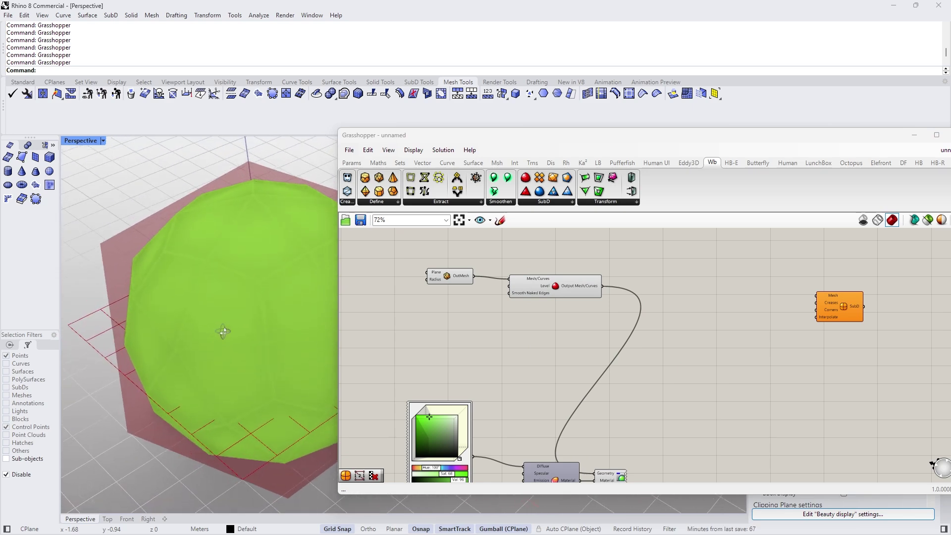
{"action": "right_click", "coordinate": [453, 275]}
{"action": "left_click", "coordinate": [474, 325]}
{"action": "right_click", "coordinate": [453, 302]}
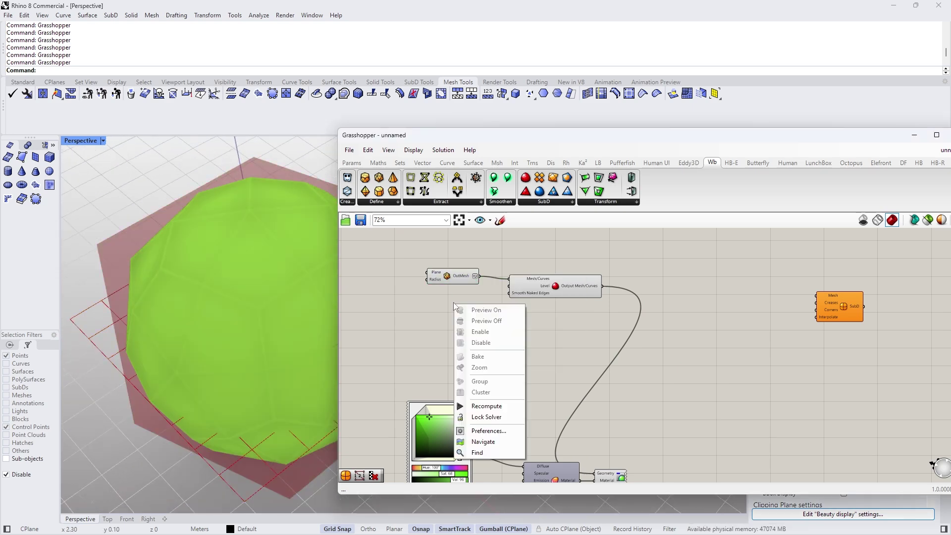
{"action": "right_click", "coordinate": [446, 272]}
{"action": "left_click", "coordinate": [462, 293]}
{"action": "right_click_drag", "start_coordinate": [225, 302], "coordinate": [223, 276]}
{"action": "scroll", "coordinate": [212, 312], "scroll_direction": "down", "scroll_amount": 2}
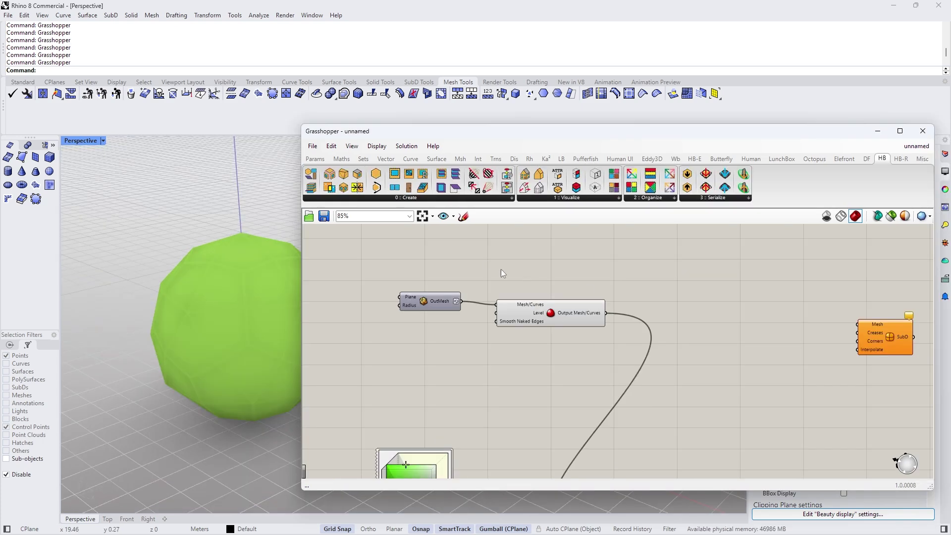
Add a Mesh Edges component above the subdivision and connect the Catmull-Clark output to its Mesh input.
{"action": "left_click", "coordinate": [569, 321]}
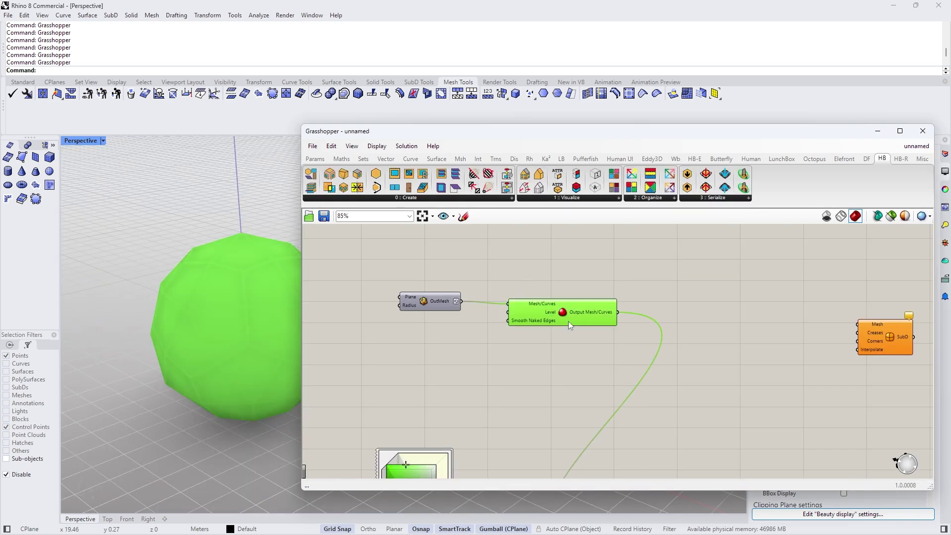
{"action": "left_click", "coordinate": [459, 159]}
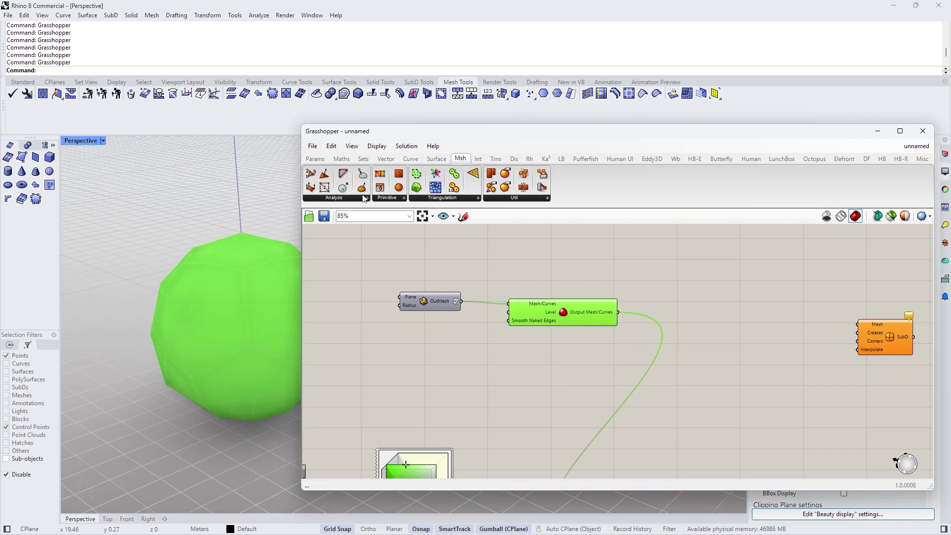
{"action": "left_click_drag", "start_coordinate": [324, 188], "coordinate": [656, 272]}
{"action": "left_click_drag", "start_coordinate": [617, 313], "coordinate": [629, 271]}
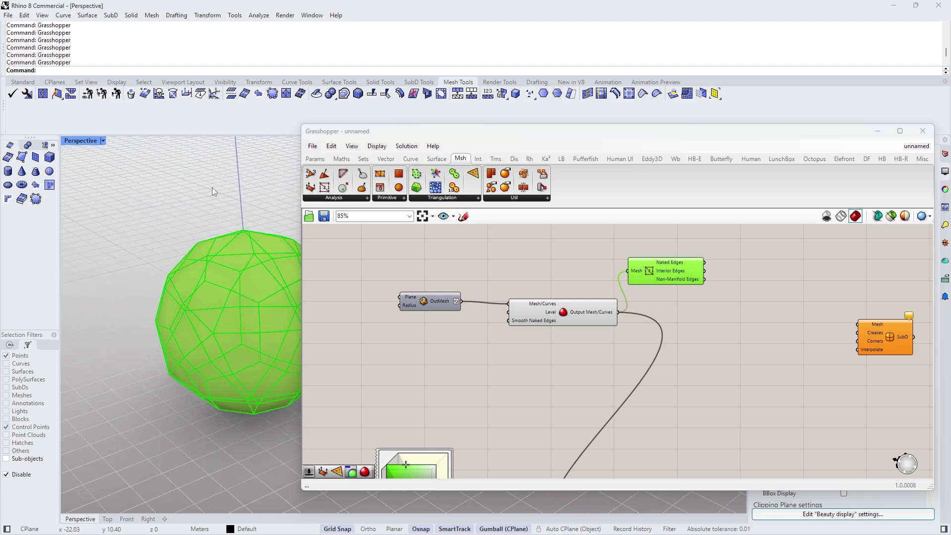
{"action": "left_click", "coordinate": [736, 278]}
{"action": "right_click_drag", "start_coordinate": [242, 312], "coordinate": [217, 294]}
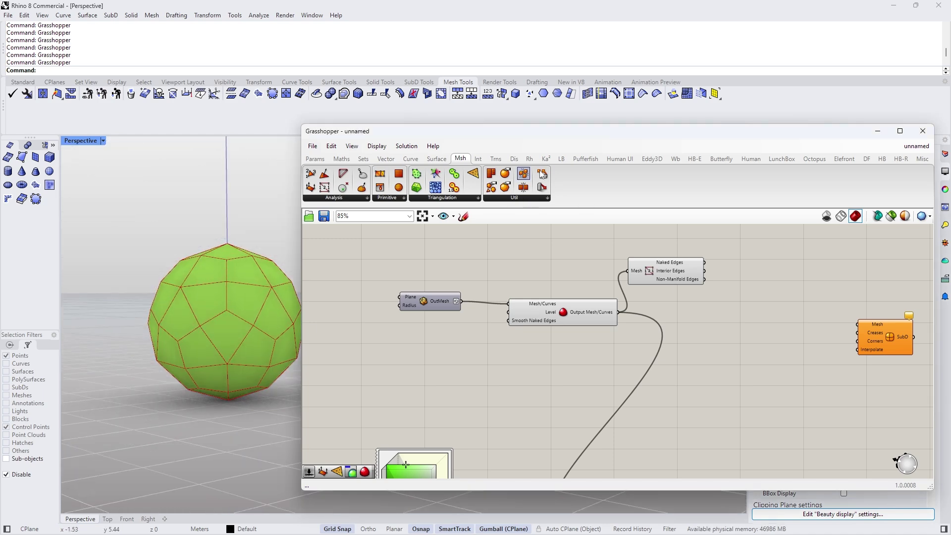
Add a Weaverbird's Stellate/Cumulation component and connect the Catmull-Clark output to its Mesh/Polylines input.
{"action": "left_click", "coordinate": [669, 159]}
{"action": "left_click", "coordinate": [574, 198]}
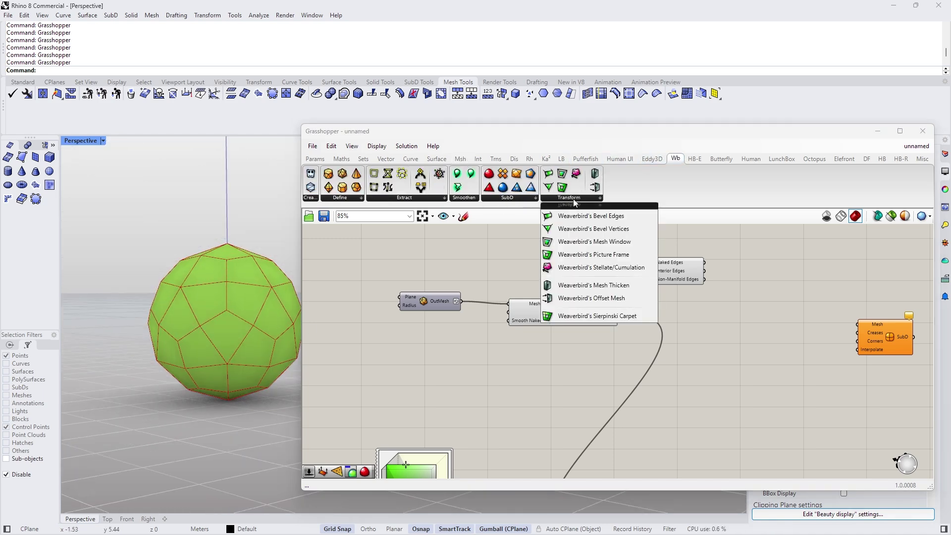
{"action": "left_click", "coordinate": [615, 271]}
{"action": "left_click", "coordinate": [735, 321]}
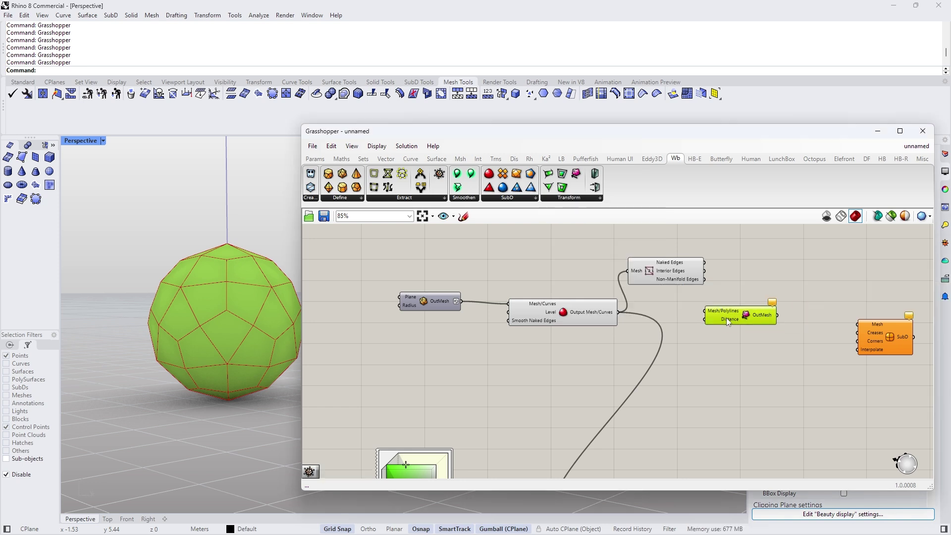
{"action": "left_click_drag", "start_coordinate": [727, 317], "coordinate": [709, 317]}
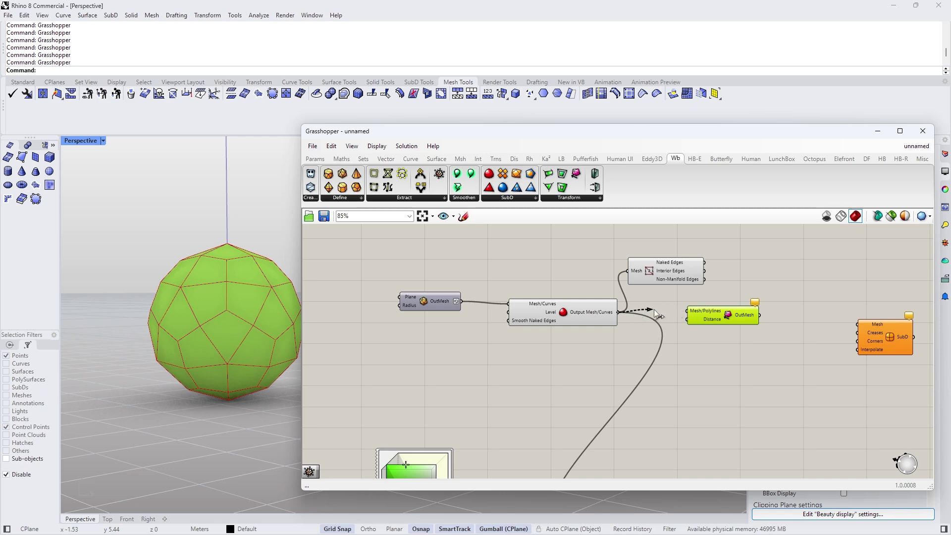
{"action": "left_click_drag", "start_coordinate": [655, 311], "coordinate": [688, 311]}
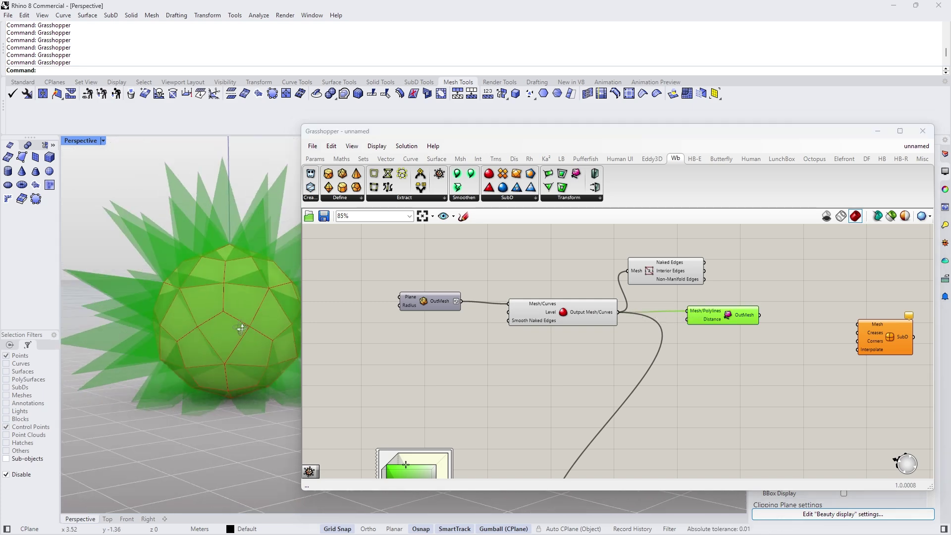
{"action": "scroll", "coordinate": [237, 332], "scroll_direction": "down", "scroll_amount": 5}
{"action": "scroll", "coordinate": [239, 323], "scroll_direction": "up", "scroll_amount": 5}
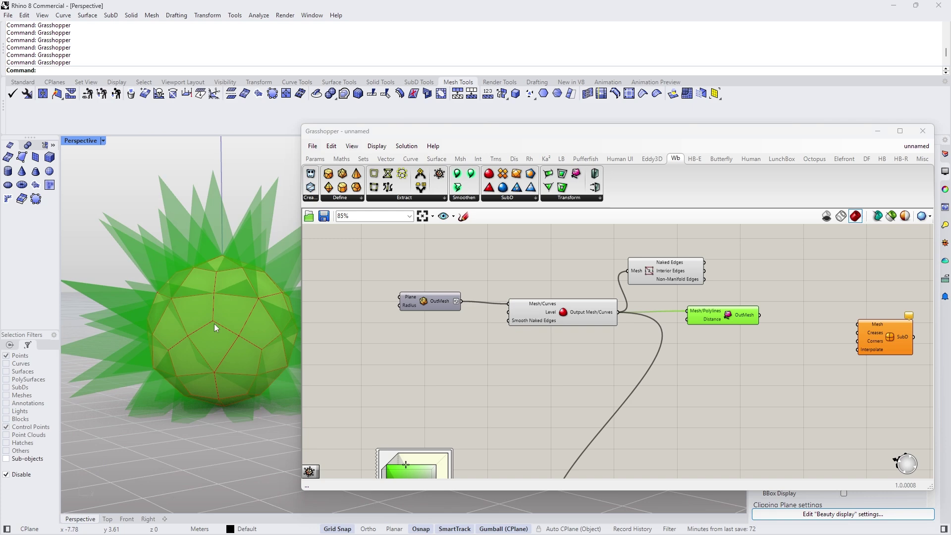
Move the Custom Preview further from the material and feed the Stellate/Cumulation OutMesh into its Geometry input instead of the subdivided mesh.
{"action": "left_click", "coordinate": [559, 293]}
{"action": "scroll", "coordinate": [558, 293], "scroll_direction": "down", "scroll_amount": 3}
{"action": "scroll", "coordinate": [647, 324], "scroll_direction": "up", "scroll_amount": 3}
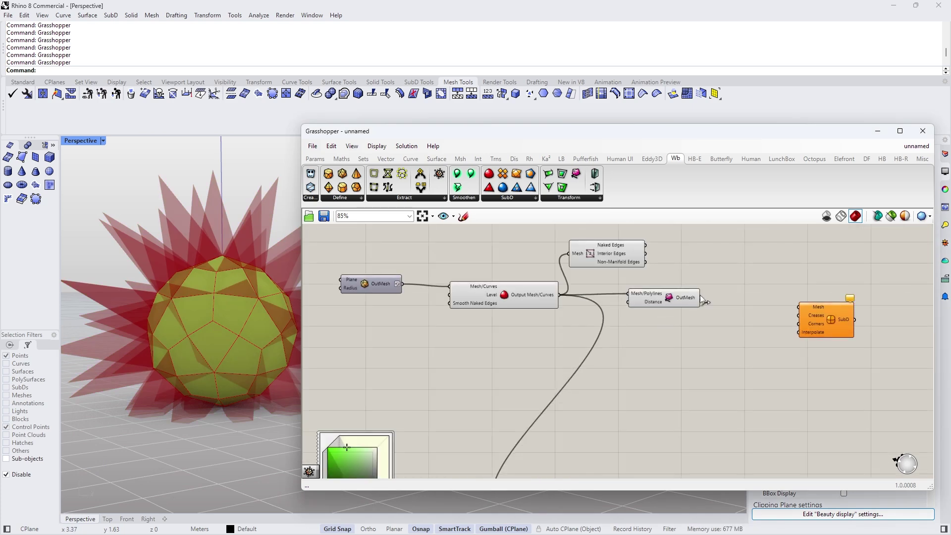
{"action": "scroll", "coordinate": [703, 301], "scroll_direction": "down", "scroll_amount": 2}
{"action": "left_click", "coordinate": [676, 456]}
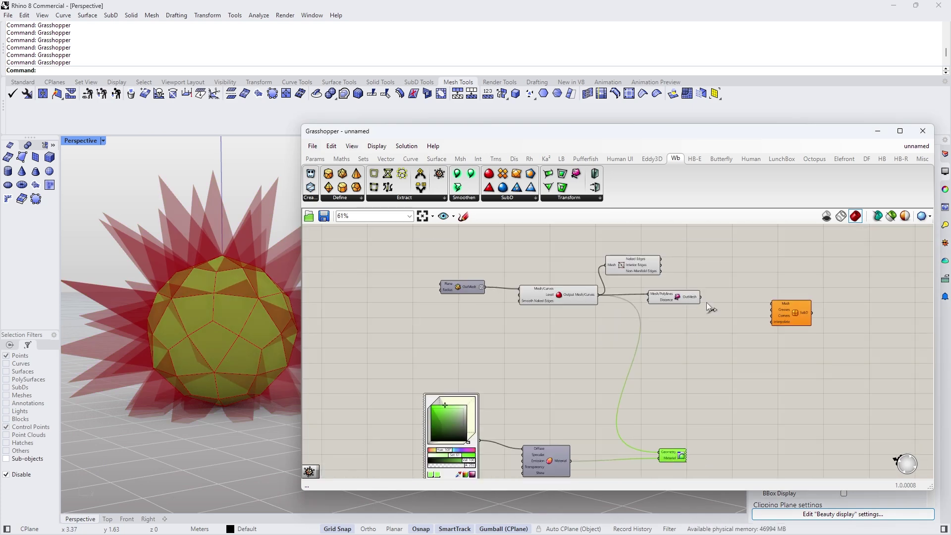
{"action": "left_click_drag", "start_coordinate": [700, 297], "coordinate": [660, 454]}
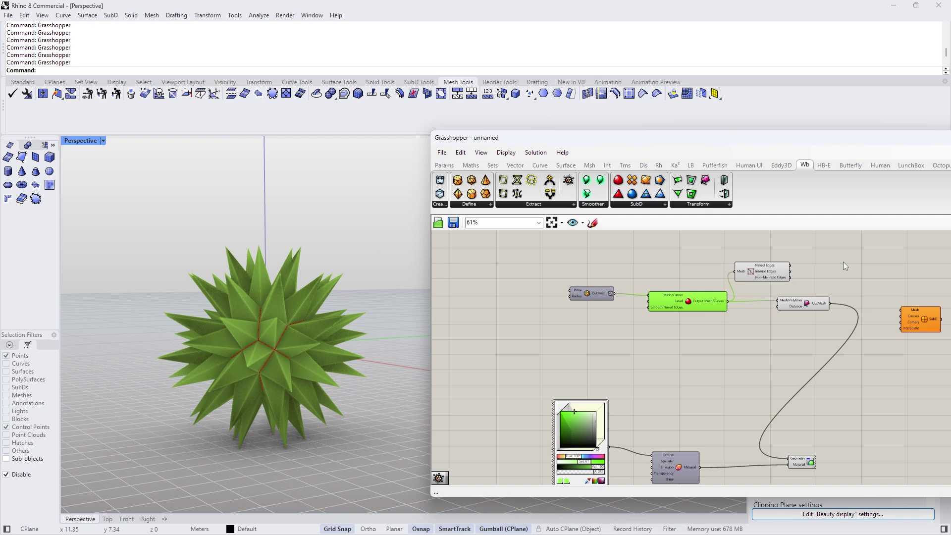
Rewire the Mesh Edges input to the Stellate/Cumulation OutMesh and move Mesh Edges beyond the stellation component.
{"action": "scroll", "coordinate": [845, 266], "scroll_direction": "up", "scroll_amount": 3}
{"action": "left_click_drag", "start_coordinate": [820, 328], "coordinate": [668, 281]}
{"action": "left_click", "coordinate": [739, 277]}
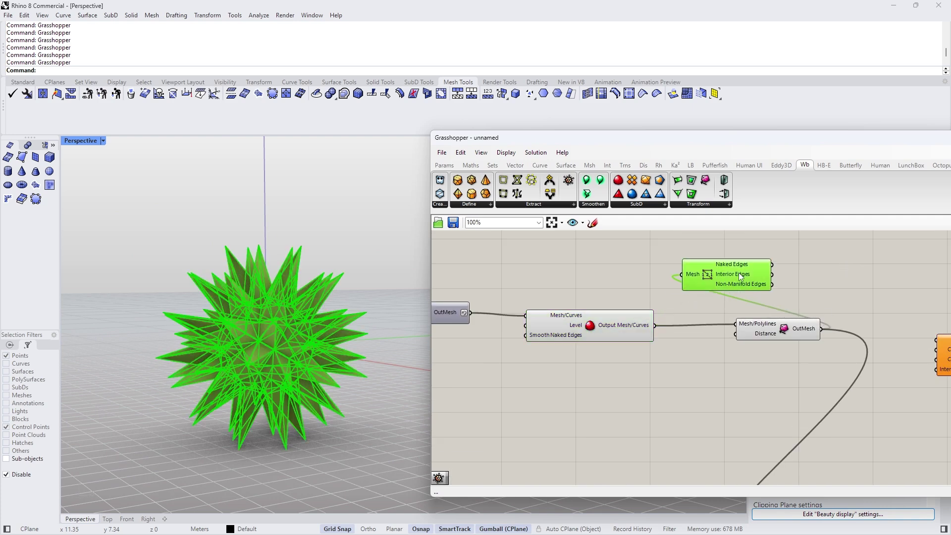
{"action": "left_click_drag", "start_coordinate": [739, 277], "coordinate": [909, 285]}
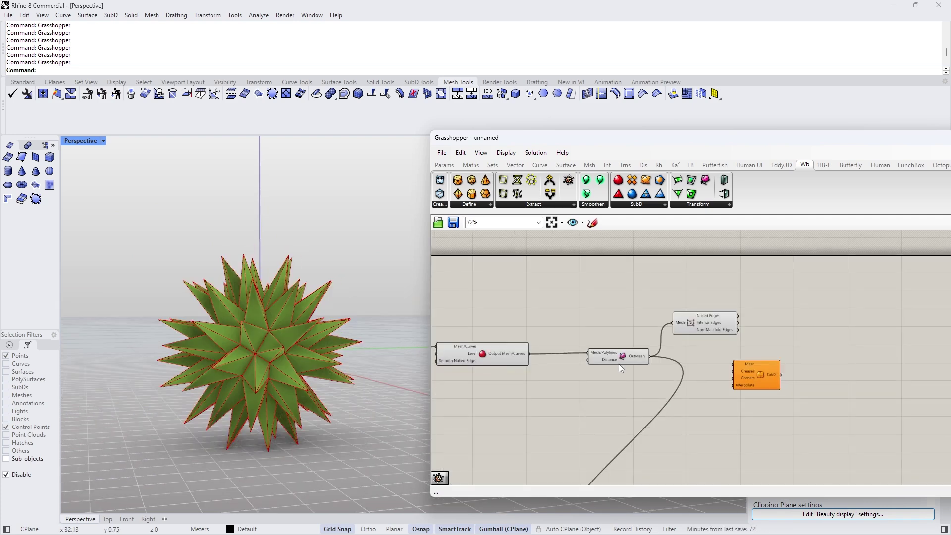
Connect the Stellate/Cumulation OutMesh to the Mesh input of SubD from Mesh and align the SubD component with that wire.
{"action": "scroll", "coordinate": [620, 363], "scroll_direction": "up", "scroll_amount": 3}
{"action": "left_click_drag", "start_coordinate": [619, 363], "coordinate": [567, 354]}
{"action": "left_click", "coordinate": [701, 360]}
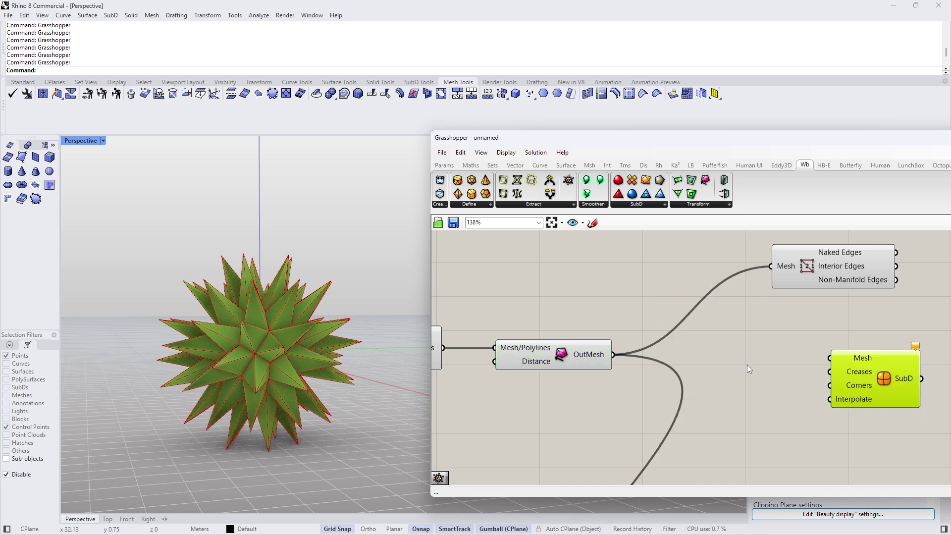
{"action": "left_click_drag", "start_coordinate": [587, 357], "coordinate": [602, 352]}
{"action": "left_click", "coordinate": [761, 371]}
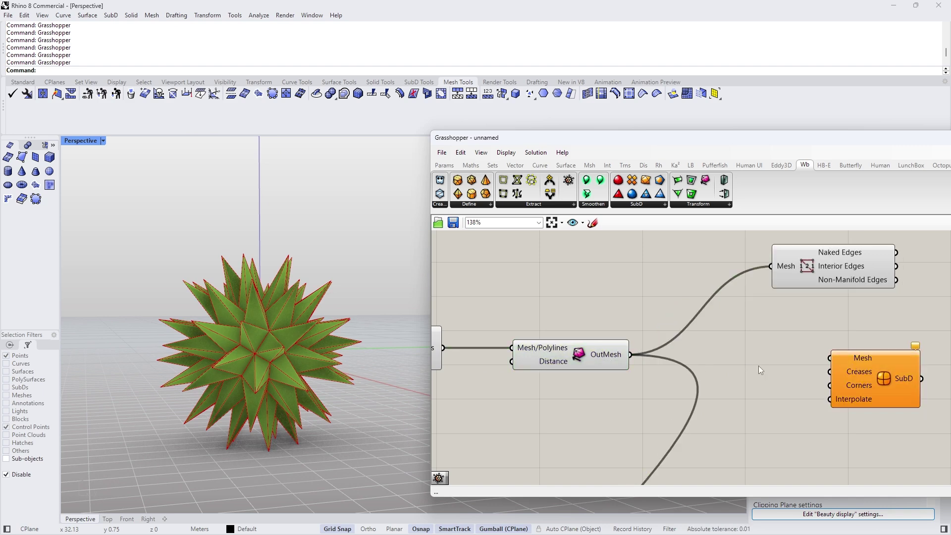
{"action": "left_click_drag", "start_coordinate": [663, 353], "coordinate": [830, 358]}
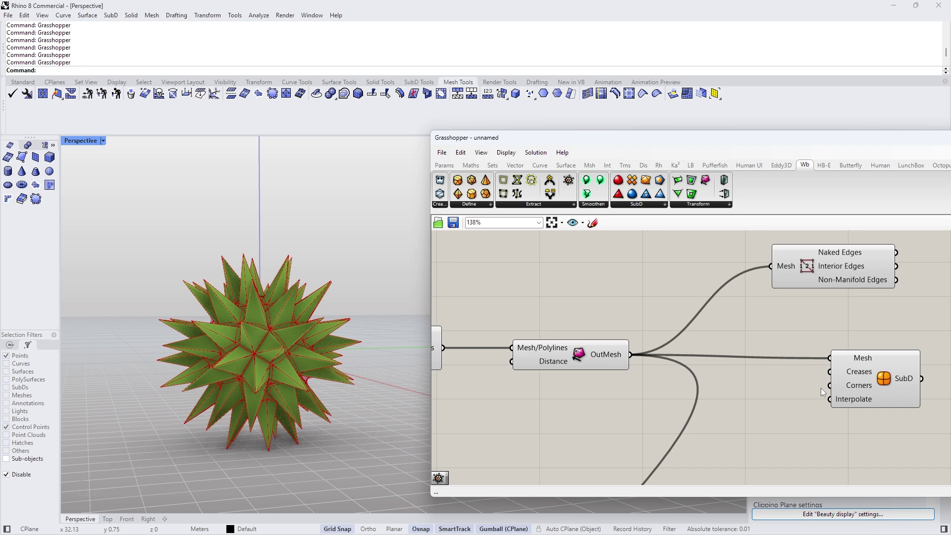
{"action": "left_click_drag", "start_coordinate": [892, 391], "coordinate": [878, 387]}
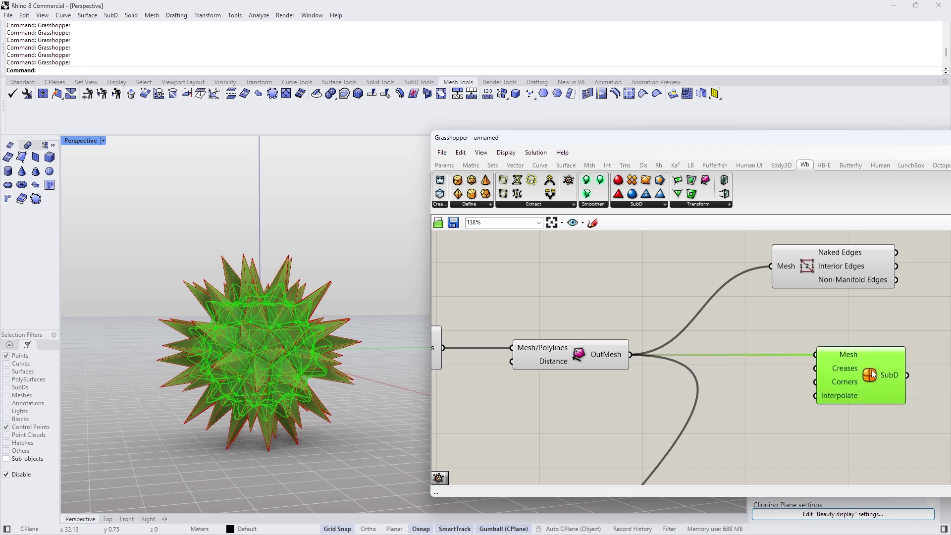
{"action": "left_click_drag", "start_coordinate": [881, 370], "coordinate": [856, 370]}
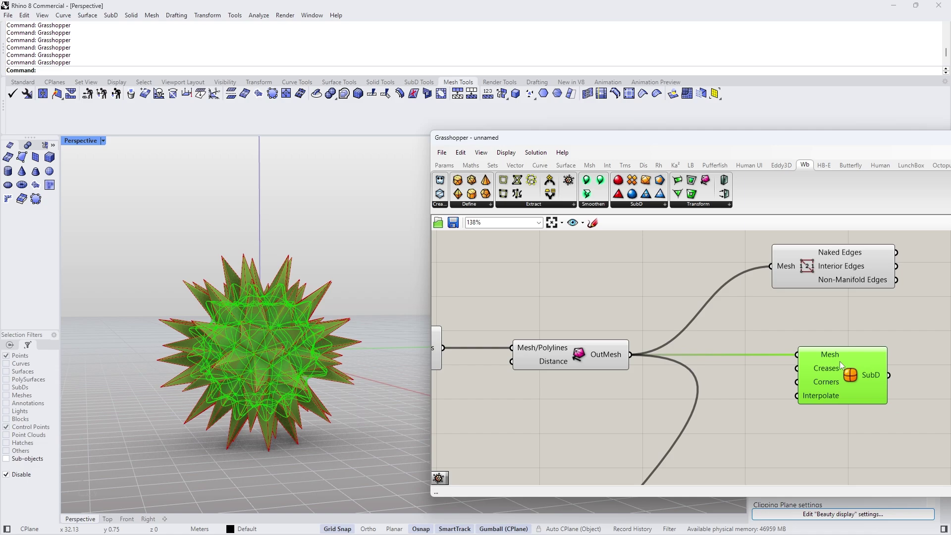
{"action": "right_click_drag", "start_coordinate": [334, 311], "coordinate": [283, 314]}
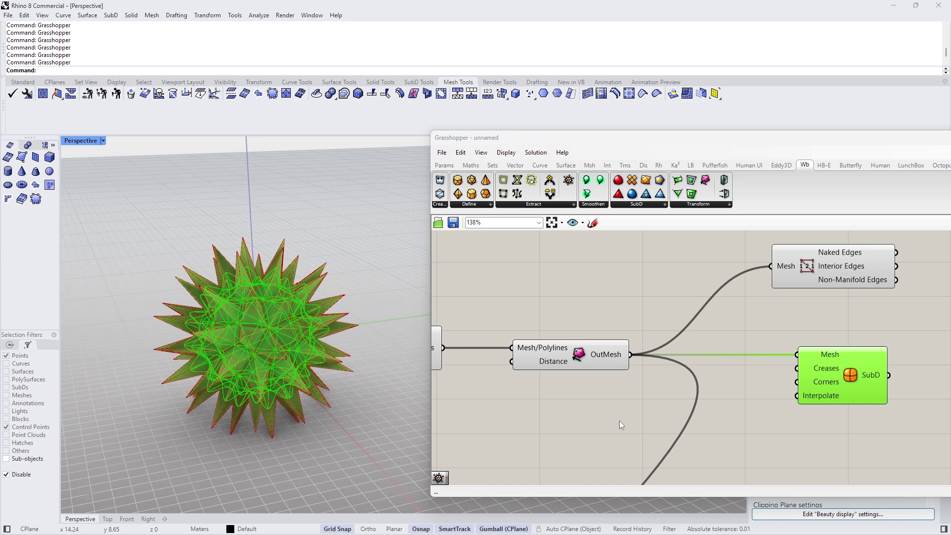
Switch the inputs of the Custom Preview and Mesh Edges to the SubD output and move Mesh Edges beyond the SubD component.
{"action": "left_click", "coordinate": [608, 364]}
{"action": "scroll", "coordinate": [639, 310], "scroll_direction": "down", "scroll_amount": 5}
{"action": "scroll", "coordinate": [743, 386], "scroll_direction": "up", "scroll_amount": 2}
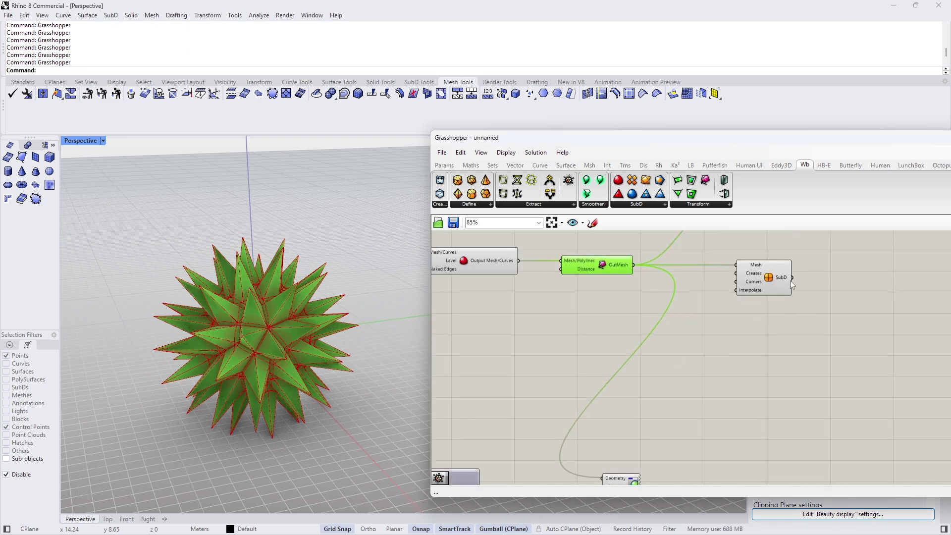
{"action": "left_click_drag", "start_coordinate": [792, 277], "coordinate": [604, 478]}
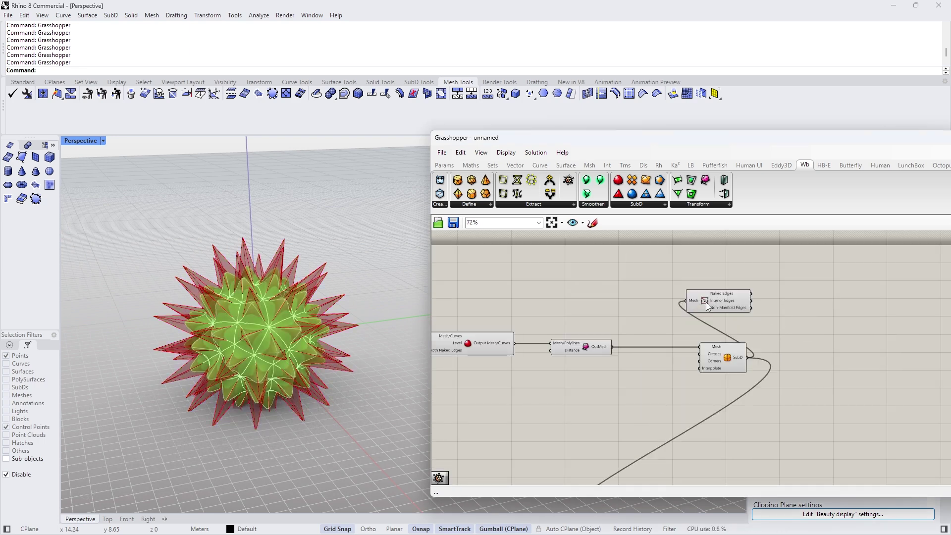
{"action": "left_click_drag", "start_coordinate": [714, 302], "coordinate": [822, 311]}
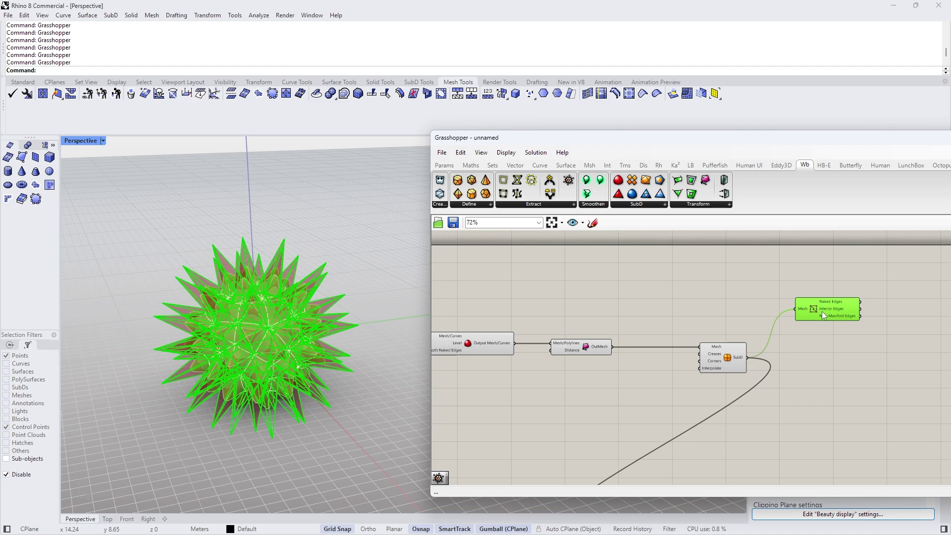
Turn off the preview of the Catmull-Clark Subdivision and Stellate/Cumulation components.
{"action": "left_click", "coordinate": [828, 372]}
{"action": "right_click", "coordinate": [545, 314]}
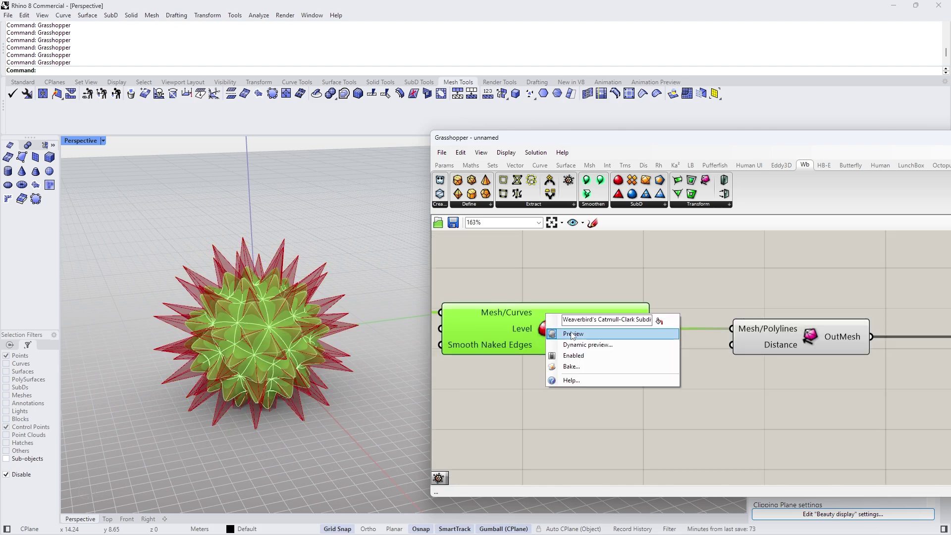
{"action": "left_click", "coordinate": [566, 333]}
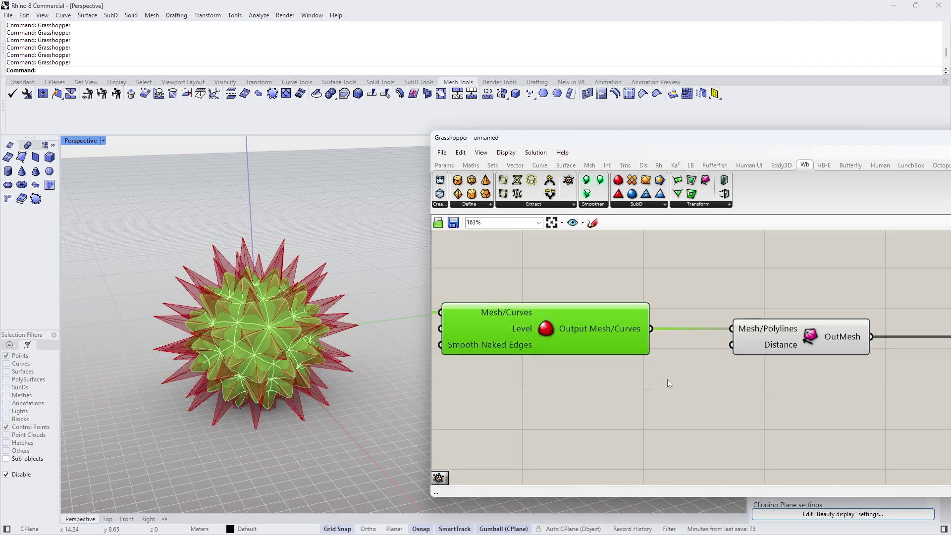
{"action": "right_click", "coordinate": [806, 335]}
{"action": "left_click", "coordinate": [823, 347]}
{"action": "scroll", "coordinate": [810, 290], "scroll_direction": "down", "scroll_amount": 4}
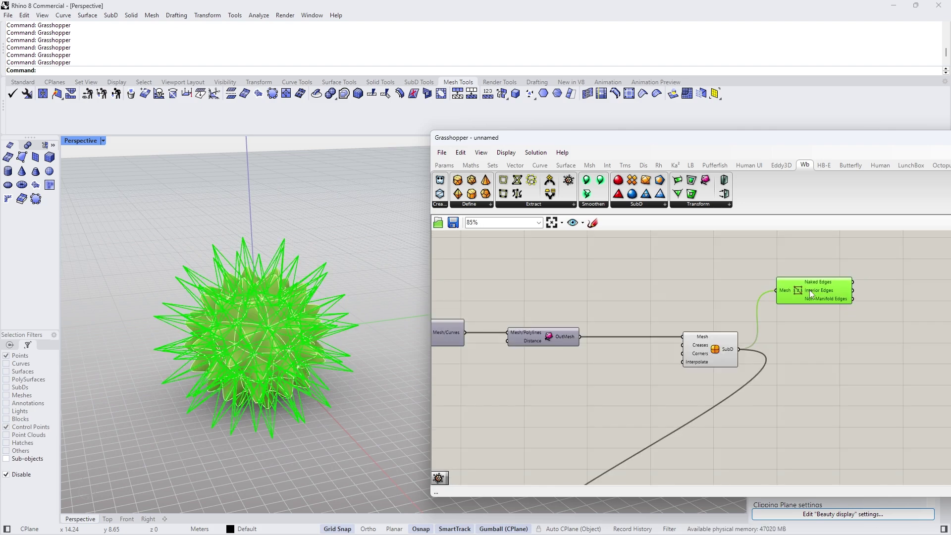
Reposition the SubD from Mesh component slightly and bring Mesh Edges closer to it.
{"action": "scroll", "coordinate": [810, 286], "scroll_direction": "up", "scroll_amount": 2}
{"action": "mouse_move", "coordinate": [810, 286]}
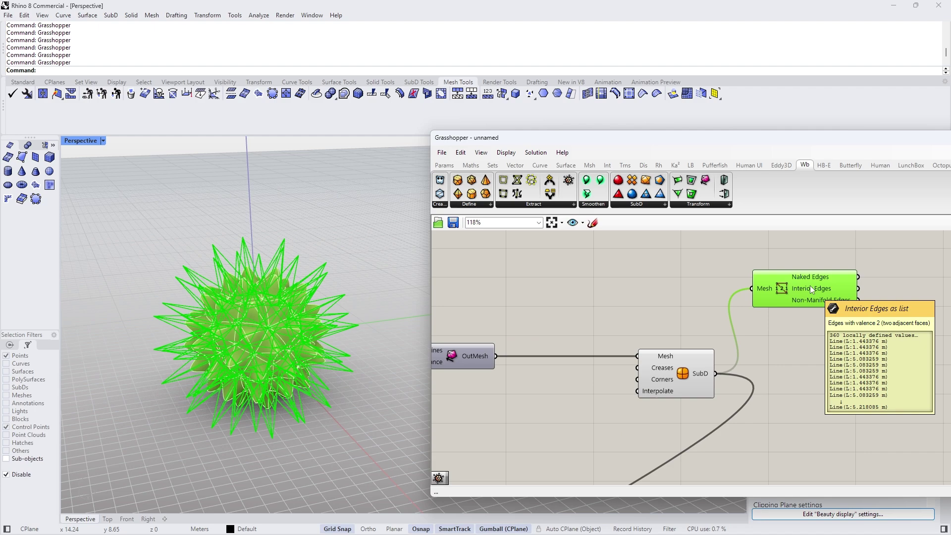
{"action": "left_click", "coordinate": [705, 341]}
{"action": "mouse_move", "coordinate": [697, 374]}
{"action": "left_mouse_down"}
{"action": "mouse_move", "coordinate": [700, 361]}
{"action": "mouse_move", "coordinate": [694, 376]}
{"action": "left_mouse_up"}
{"action": "left_click", "coordinate": [792, 290]}
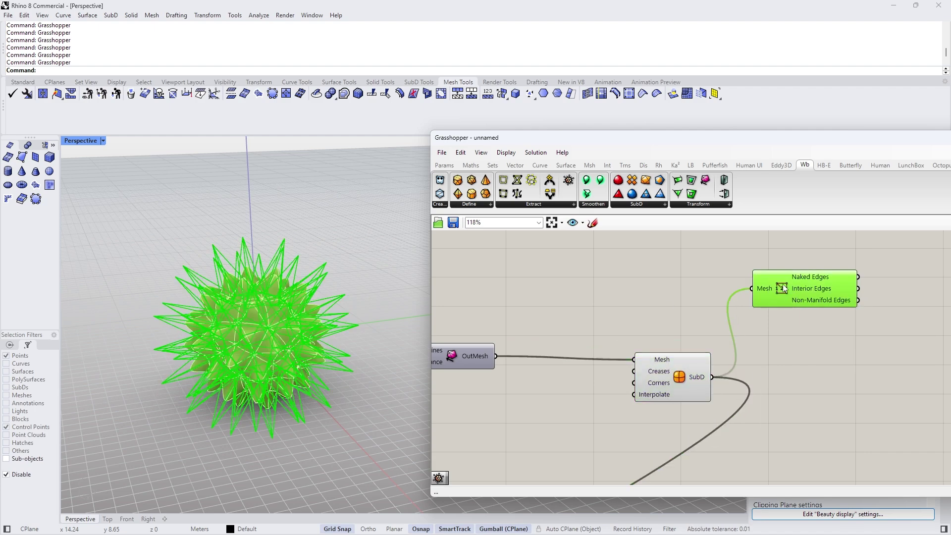
{"action": "right_click_drag", "start_coordinate": [407, 338], "coordinate": [409, 319]}
{"action": "left_click_drag", "start_coordinate": [823, 289], "coordinate": [798, 294]}
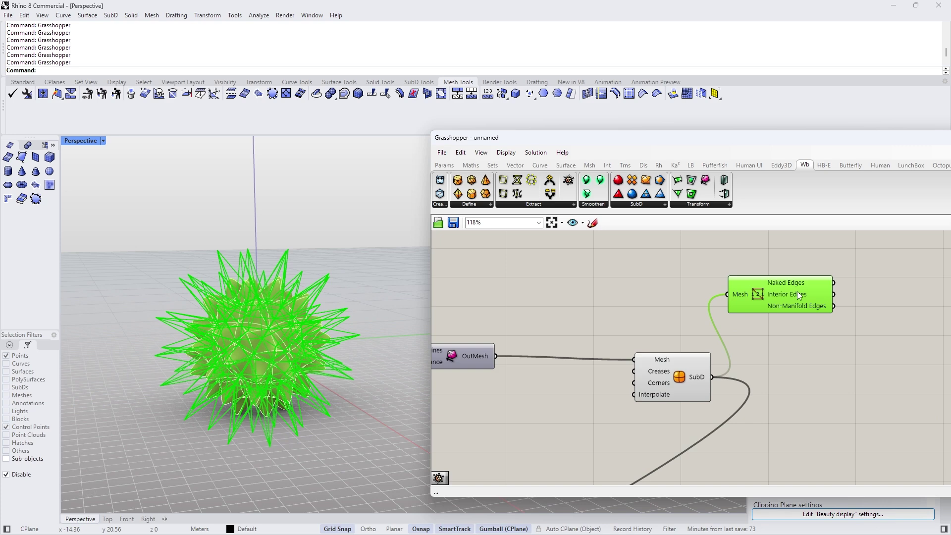
{"action": "scroll", "coordinate": [650, 335], "scroll_direction": "down", "scroll_amount": 3}
Delete the Mesh Edges component connected to the SubD output.
{"action": "left_click", "coordinate": [516, 356]}
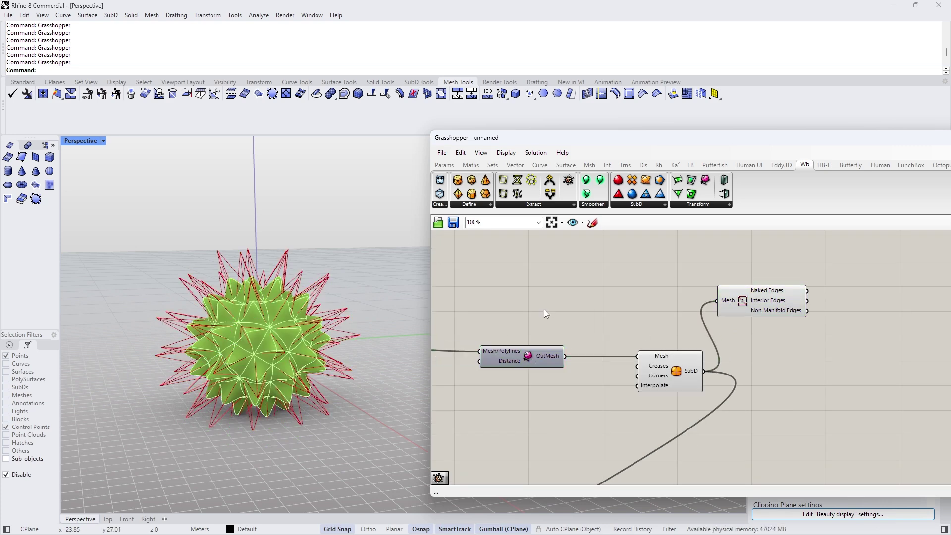
{"action": "left_click", "coordinate": [678, 367]}
{"action": "left_click", "coordinate": [761, 305]}
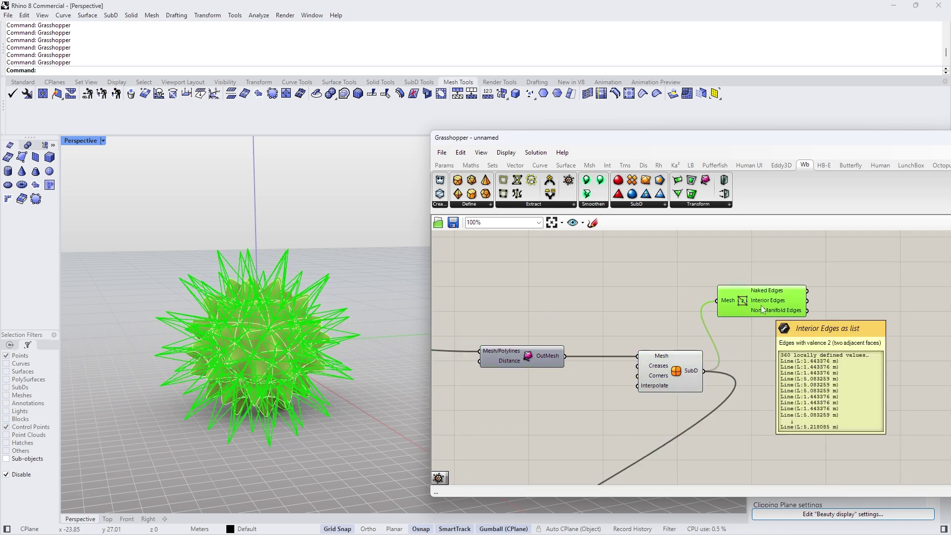
{"action": "key", "text": "Delete"}
Examine the green SubD preview and its built-in edges from several distances and angles.
{"action": "scroll", "coordinate": [252, 338], "scroll_direction": "up", "scroll_amount": 6}
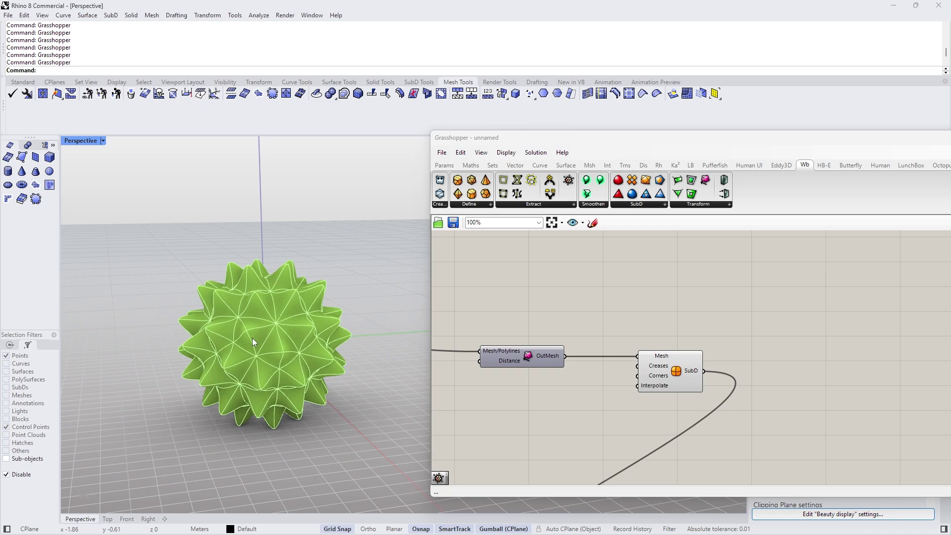
{"action": "scroll", "coordinate": [266, 313], "scroll_direction": "down", "scroll_amount": 10}
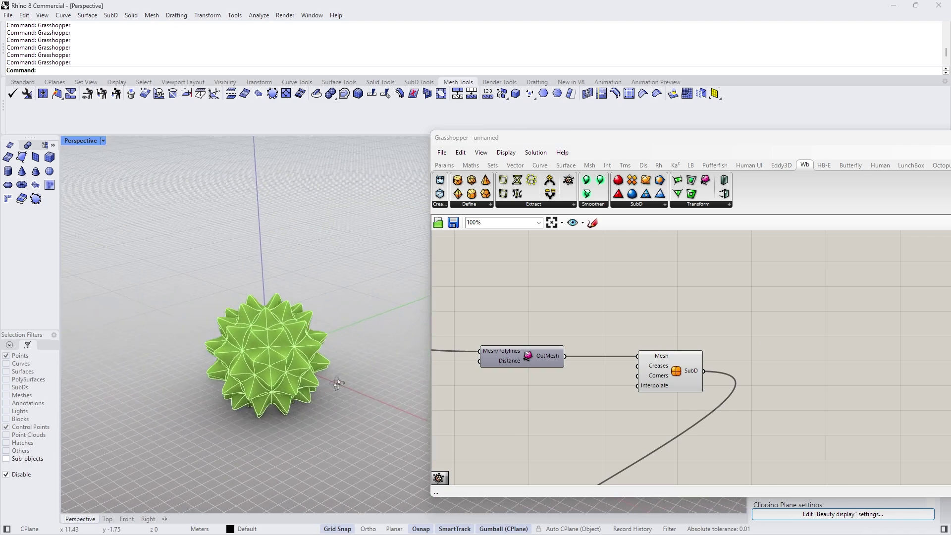
{"action": "right_click_drag", "start_coordinate": [308, 361], "coordinate": [307, 364]}
{"action": "scroll", "coordinate": [242, 363], "scroll_direction": "up", "scroll_amount": 7}
{"action": "scroll", "coordinate": [239, 363], "scroll_direction": "down", "scroll_amount": 3}
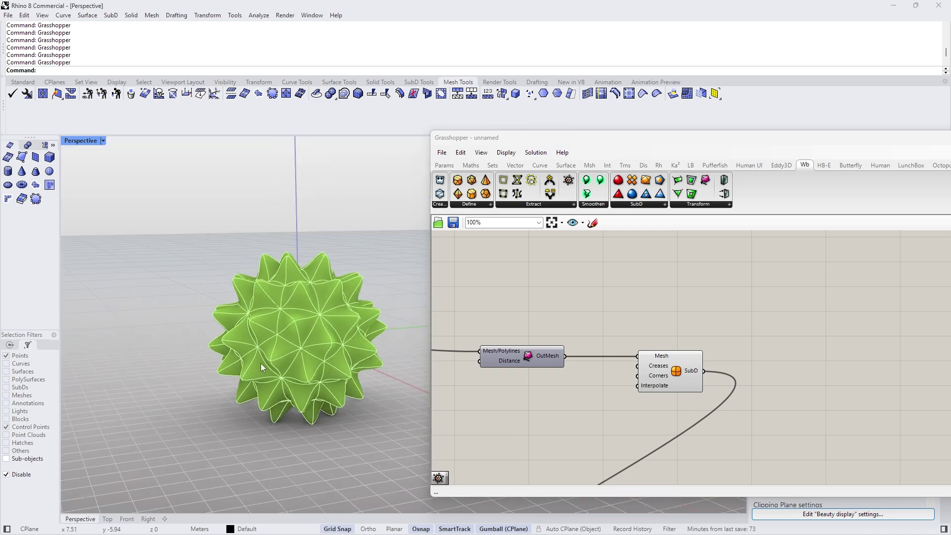
{"action": "right_click_drag", "start_coordinate": [582, 360], "coordinate": [665, 326]}
{"action": "scroll", "coordinate": [665, 326], "scroll_direction": "down", "scroll_amount": 2}
{"action": "scroll", "coordinate": [537, 320], "scroll_direction": "up", "scroll_amount": 2}
Move Stellate/Cumulation slightly away from the Catmull-Clark component and add a number slider with value 10 below them.
{"action": "left_click", "coordinate": [545, 318]}
{"action": "scroll", "coordinate": [554, 317], "scroll_direction": "up", "scroll_amount": 2}
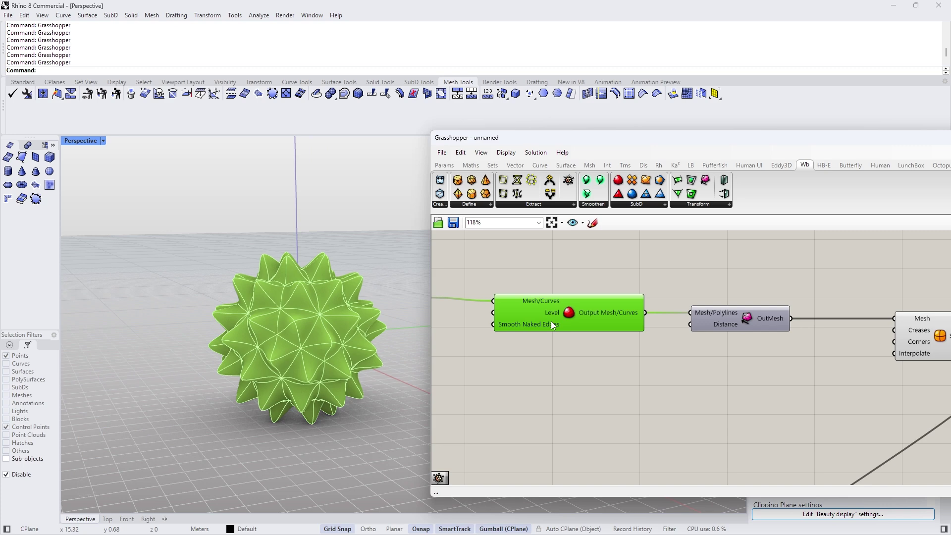
{"action": "left_click_drag", "start_coordinate": [726, 319], "coordinate": [750, 326]}
{"action": "double_click", "coordinate": [701, 289]}
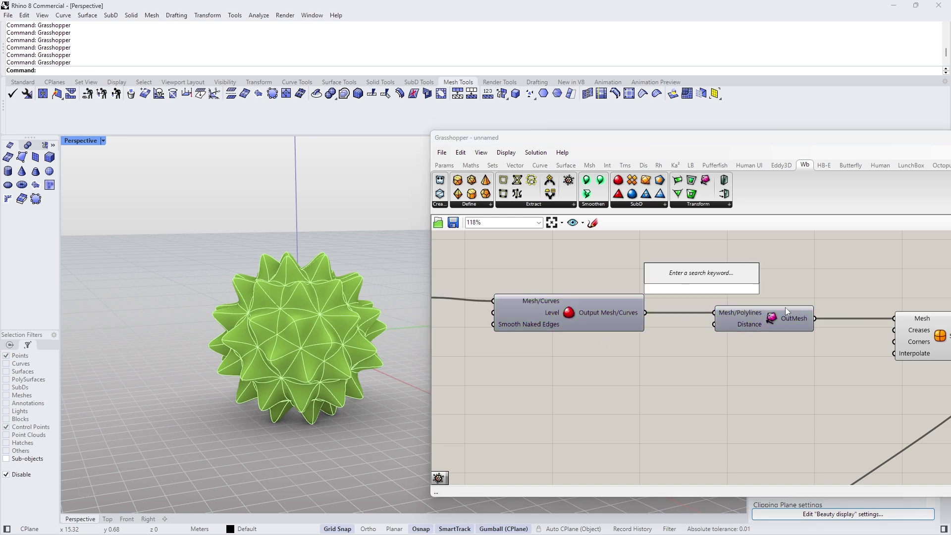
{"action": "type", "text": "10"}
{"action": "key", "text": "Return"}
{"action": "left_click_drag", "start_coordinate": [676, 288], "coordinate": [586, 407]}
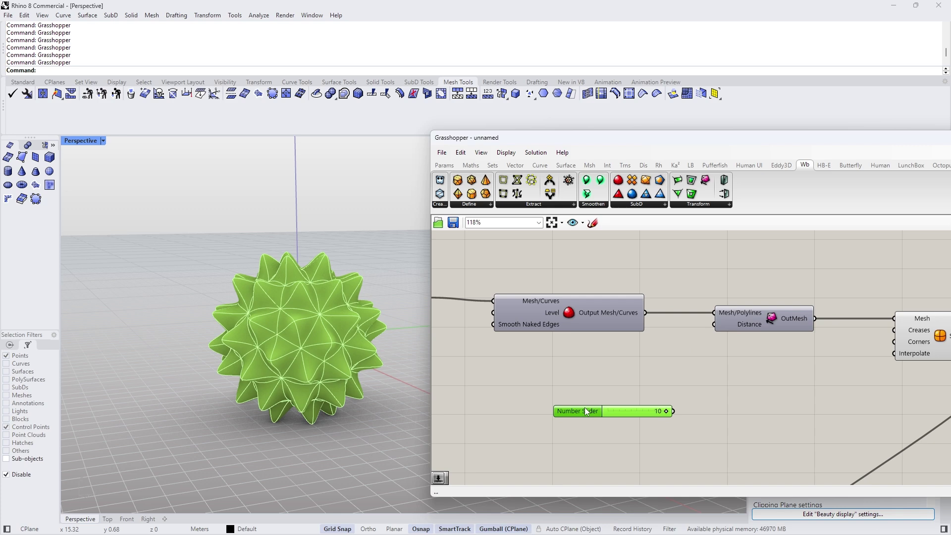
Give the slider a minimum of -10 and real-number rounding, and drive the Stellate/Cumulation Distance with it at 6.940.
{"action": "double_click", "coordinate": [584, 409]}
{"action": "double_click", "coordinate": [596, 428]}
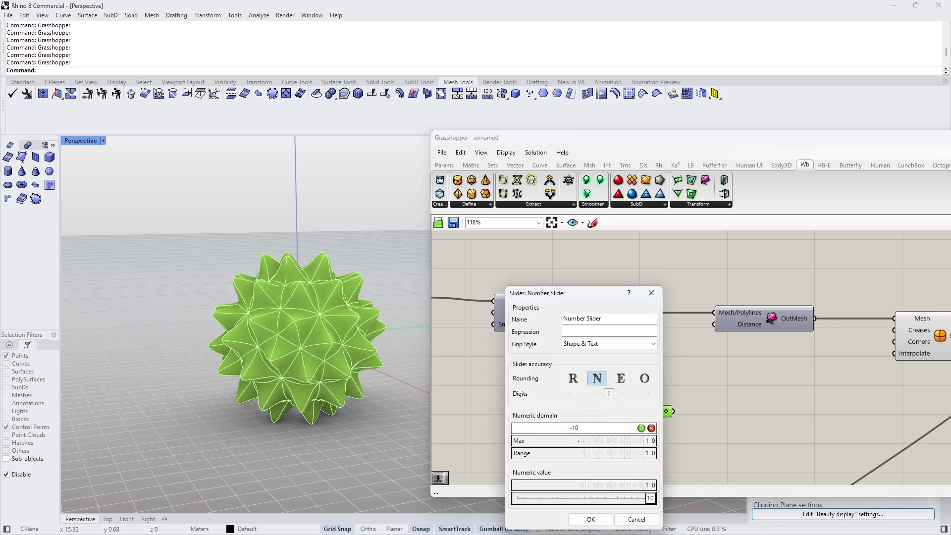
{"action": "key", "text": "Return"}
{"action": "left_click", "coordinate": [573, 378]}
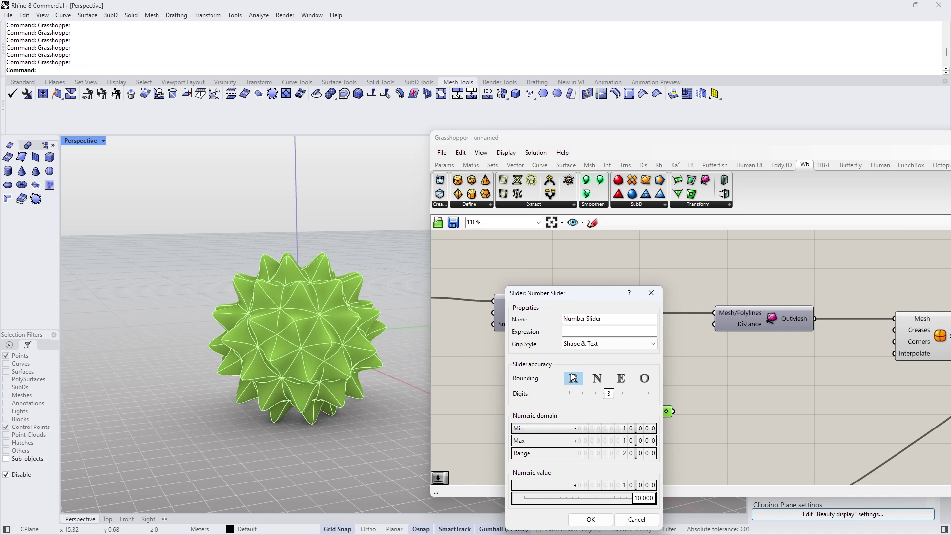
{"action": "left_click_drag", "start_coordinate": [584, 297], "coordinate": [619, 274]}
{"action": "left_click", "coordinate": [625, 494]}
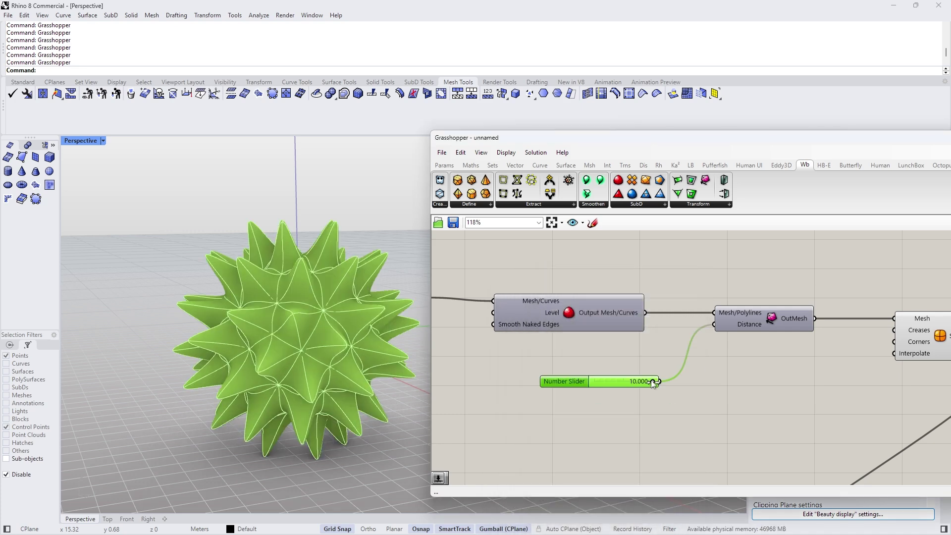
{"action": "mouse_move", "coordinate": [653, 384]}
{"action": "left_mouse_down"}
{"action": "mouse_move", "coordinate": [620, 382]}
{"action": "mouse_move", "coordinate": [646, 381]}
{"action": "left_mouse_up"}
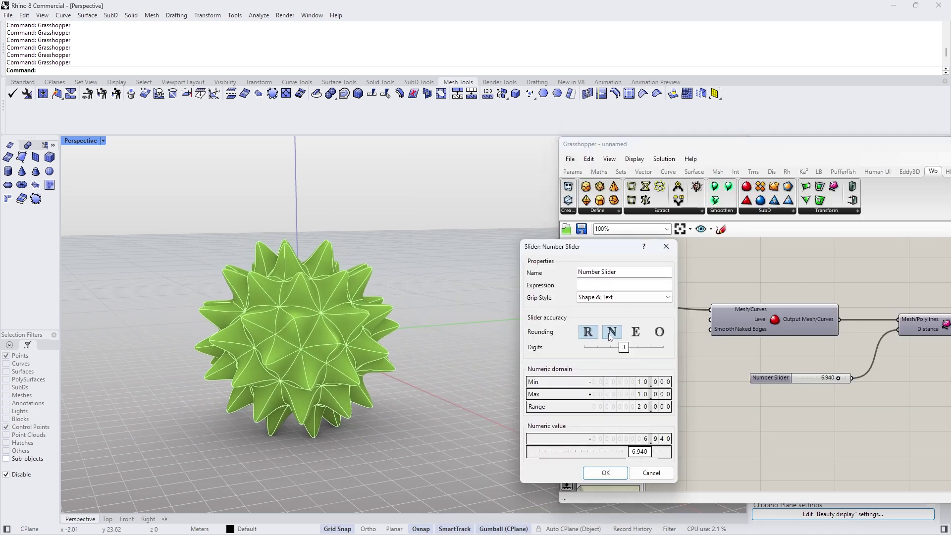
Drive the Catmull-Clark Level with a second slider using integer rounding and a -10 to 10 domain, and raise it to 3.
{"action": "left_click", "coordinate": [612, 332]}
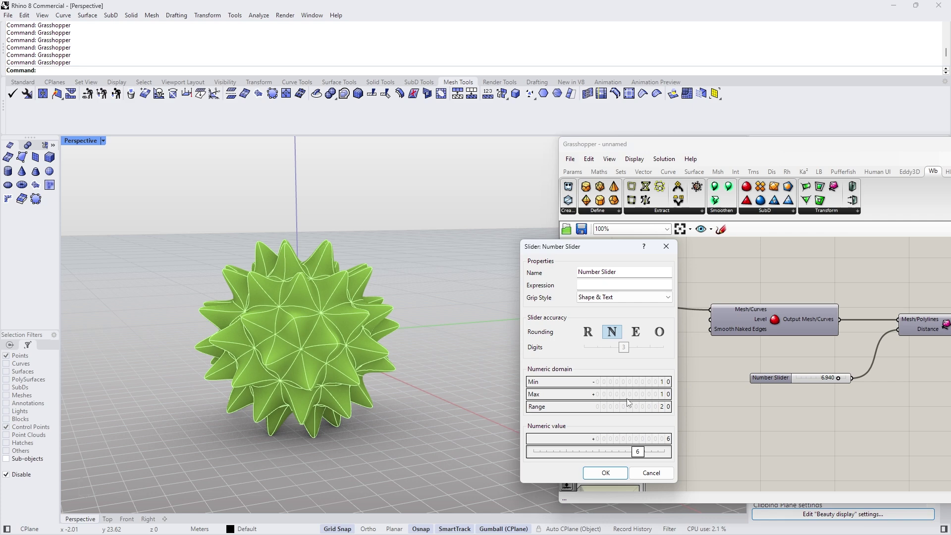
{"action": "key", "text": "Return"}
{"action": "mouse_move", "coordinate": [641, 365]}
{"action": "left_mouse_down"}
{"action": "mouse_move", "coordinate": [624, 366]}
{"action": "mouse_move", "coordinate": [642, 364]}
{"action": "left_mouse_up"}
{"action": "right_click_drag", "start_coordinate": [385, 337], "coordinate": [401, 313]}
{"action": "scroll", "coordinate": [341, 316], "scroll_direction": "up", "scroll_amount": 3}
{"action": "left_click_drag", "start_coordinate": [642, 364], "coordinate": [649, 363]}
{"action": "scroll", "coordinate": [433, 394], "scroll_direction": "down", "scroll_amount": 3}
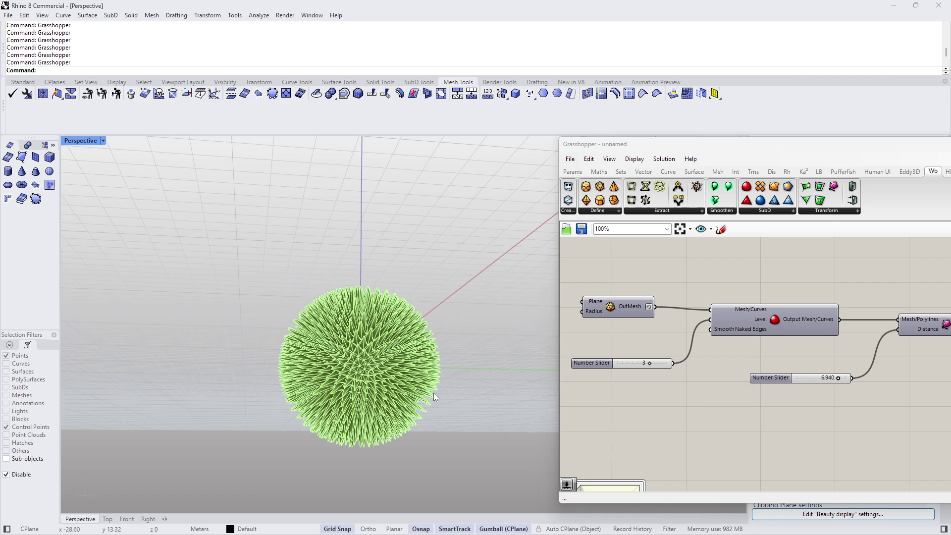
{"action": "scroll", "coordinate": [379, 349], "scroll_direction": "up", "scroll_amount": 5}
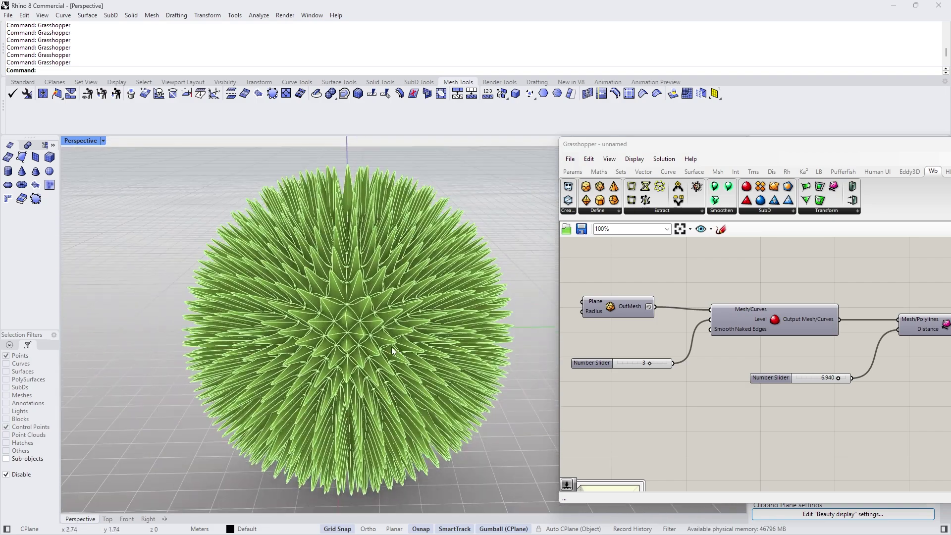
Set the subdivision Level slider to 2 and the stellation Distance slider to 4.340.
{"action": "left_click_drag", "start_coordinate": [649, 363], "coordinate": [645, 363]}
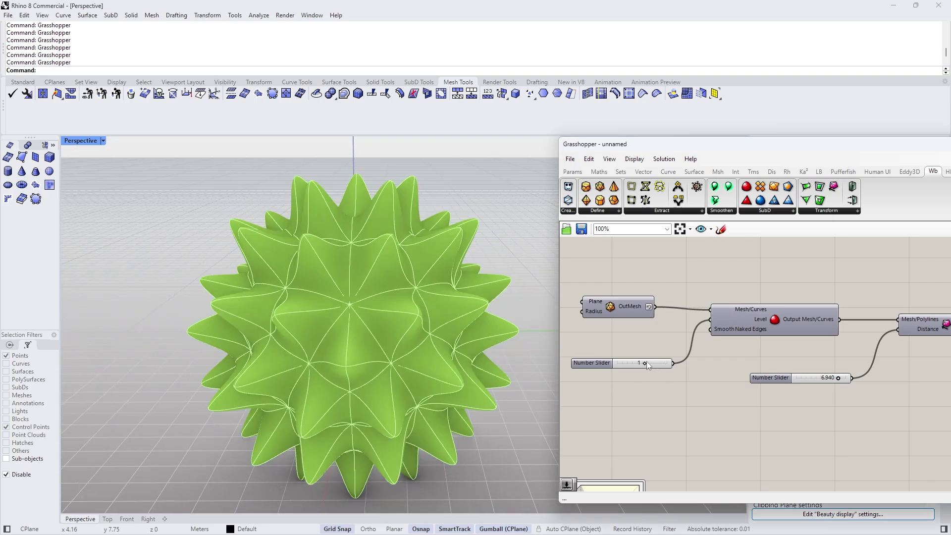
{"action": "left_click_drag", "start_coordinate": [839, 380], "coordinate": [815, 380]}
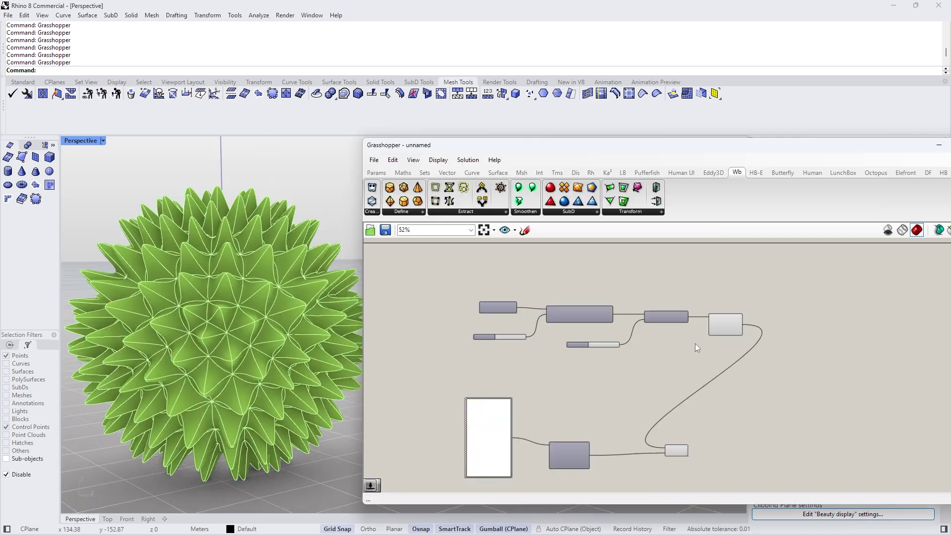
{"action": "scroll", "coordinate": [691, 339], "scroll_direction": "up", "scroll_amount": 3}
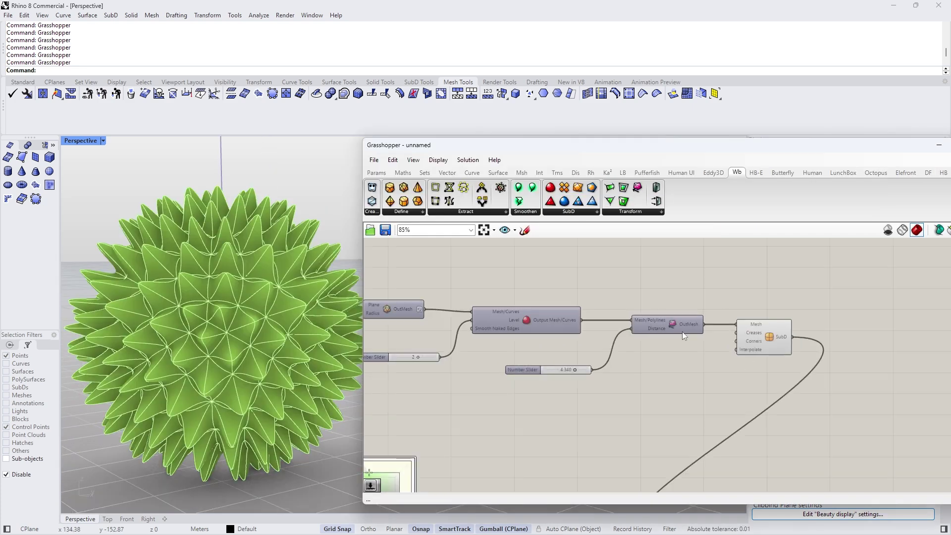
{"action": "mouse_move", "coordinate": [228, 349]}
{"action": "right_mouse_down"}
{"action": "mouse_move", "coordinate": [235, 385]}
{"action": "mouse_move", "coordinate": [229, 340]}
{"action": "right_mouse_up"}
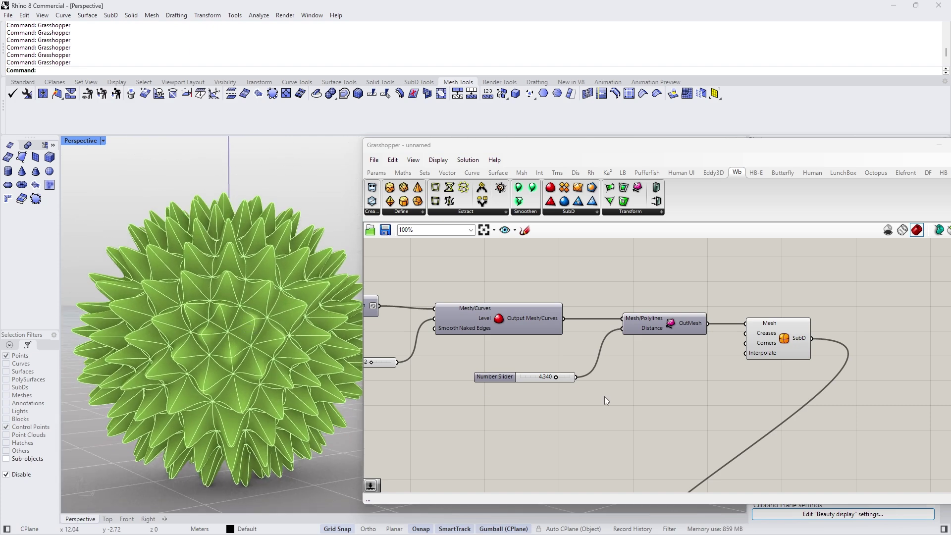
Move the SubD from Mesh component further from Stellate/Cumulation to make room for another component between them.
{"action": "left_click", "coordinate": [790, 325]}
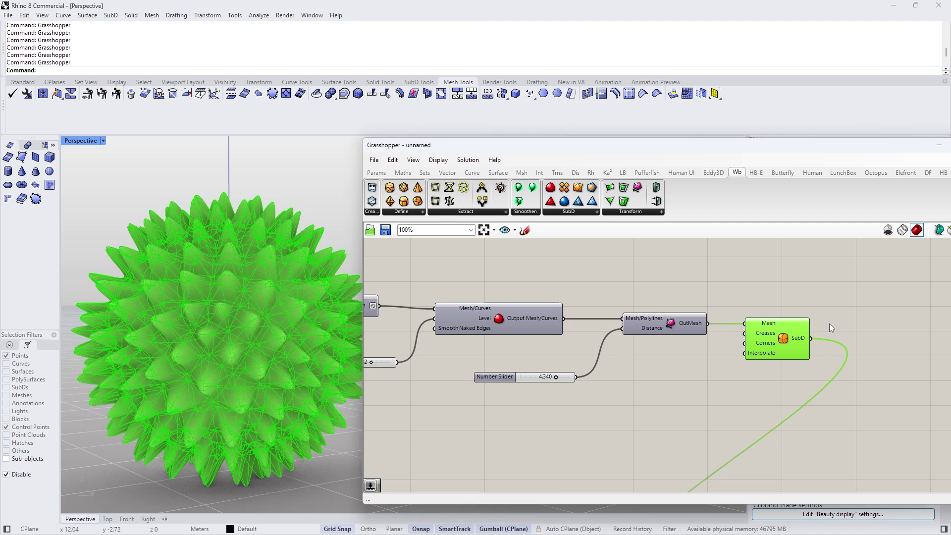
{"action": "scroll", "coordinate": [747, 330], "scroll_direction": "down", "scroll_amount": 4}
{"action": "scroll", "coordinate": [756, 340], "scroll_direction": "up", "scroll_amount": 8}
{"action": "scroll", "coordinate": [723, 342], "scroll_direction": "down", "scroll_amount": 3}
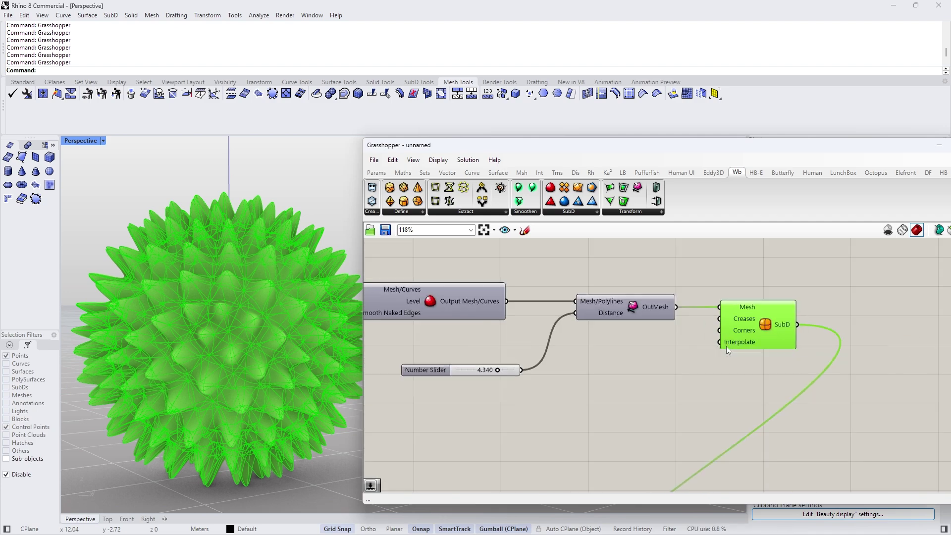
{"action": "left_click_drag", "start_coordinate": [593, 148], "coordinate": [637, 147]}
{"action": "left_click_drag", "start_coordinate": [810, 324], "coordinate": [883, 324]}
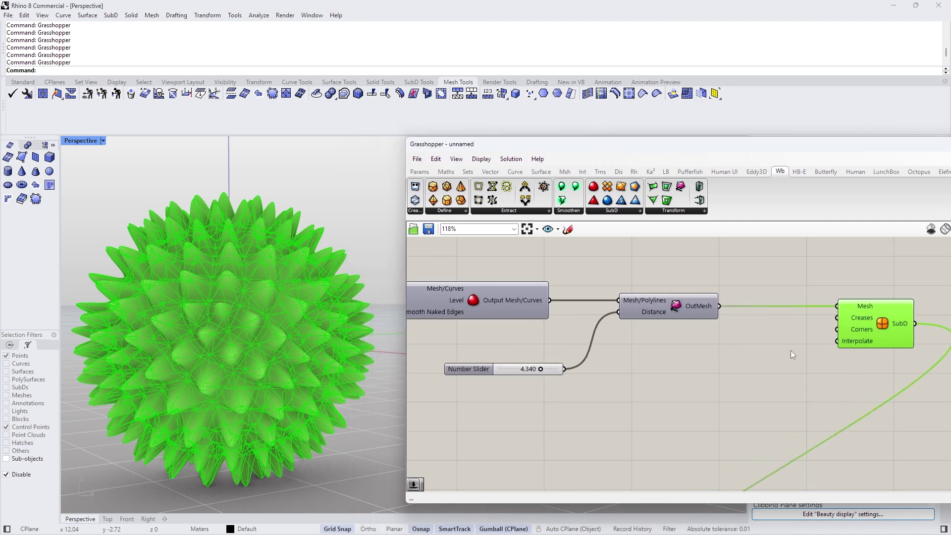
{"action": "left_click", "coordinate": [791, 350]}
{"action": "scroll", "coordinate": [726, 322], "scroll_direction": "up", "scroll_amount": 3}
{"action": "scroll", "coordinate": [700, 363], "scroll_direction": "down", "scroll_amount": 6}
{"action": "left_click_drag", "start_coordinate": [758, 358], "coordinate": [800, 359]}
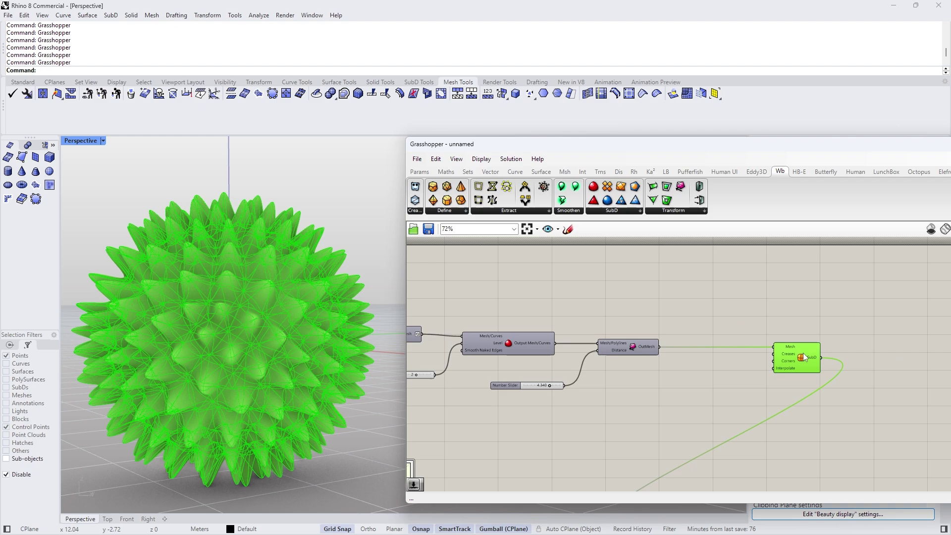
Duplicate the Stellate/Cumulation component and feed the original's OutMesh into the copy's Mesh/Polylines input.
{"action": "left_click", "coordinate": [679, 370]}
{"action": "left_click", "coordinate": [634, 349]}
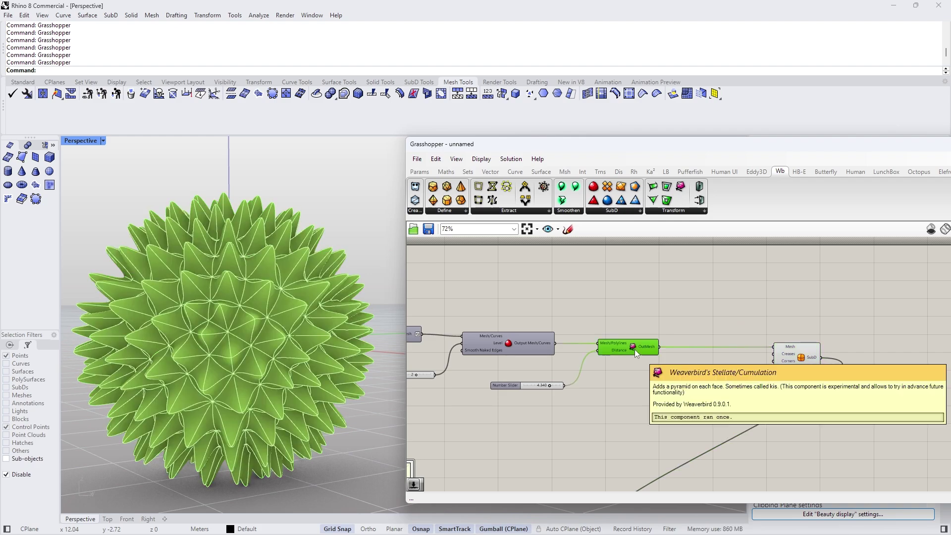
{"action": "left_click", "coordinate": [629, 398]}
{"action": "left_click_drag", "start_coordinate": [620, 353], "coordinate": [735, 321], "text": "alt"}
{"action": "scroll", "coordinate": [701, 308], "scroll_direction": "up", "scroll_amount": 3}
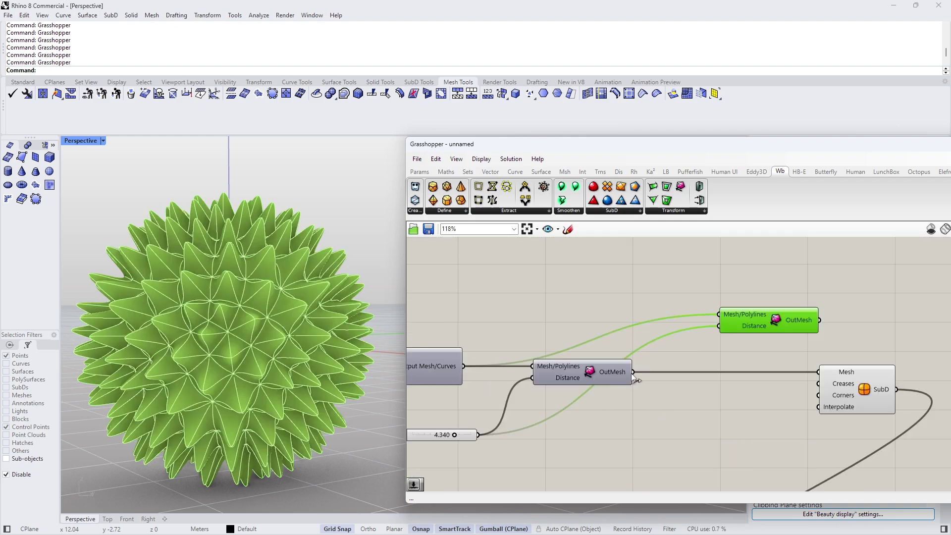
{"action": "left_click_drag", "start_coordinate": [633, 372], "coordinate": [719, 314]}
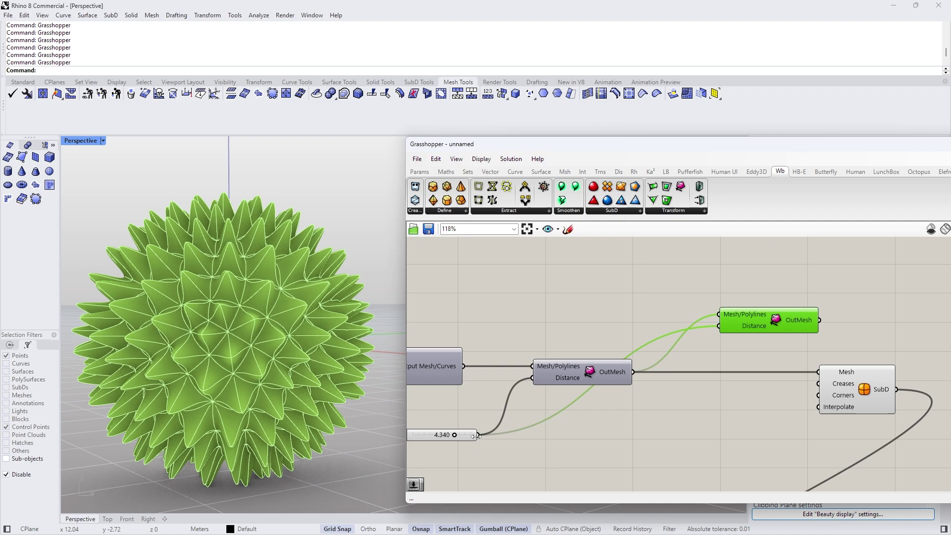
Move the duplicated Stellate/Cumulation closer to the original and drive its Distance with a separate copy of the 4.340 slider.
{"action": "left_click_drag", "start_coordinate": [775, 319], "coordinate": [754, 325]}
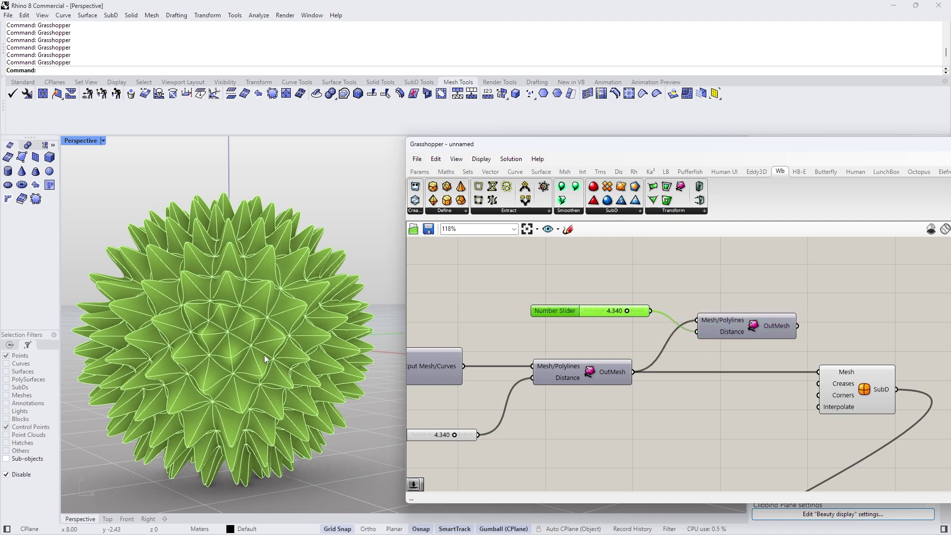
{"action": "right_click_drag", "start_coordinate": [227, 364], "coordinate": [229, 384]}
{"action": "scroll", "coordinate": [229, 384], "scroll_direction": "up", "scroll_amount": 5}
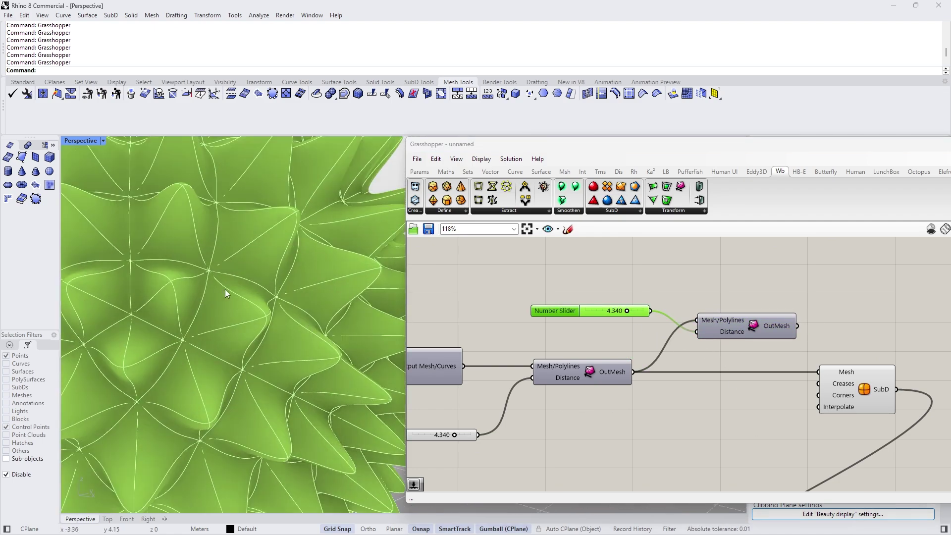
{"action": "scroll", "coordinate": [218, 317], "scroll_direction": "down", "scroll_amount": 3}
{"action": "scroll", "coordinate": [228, 312], "scroll_direction": "down", "scroll_amount": 4}
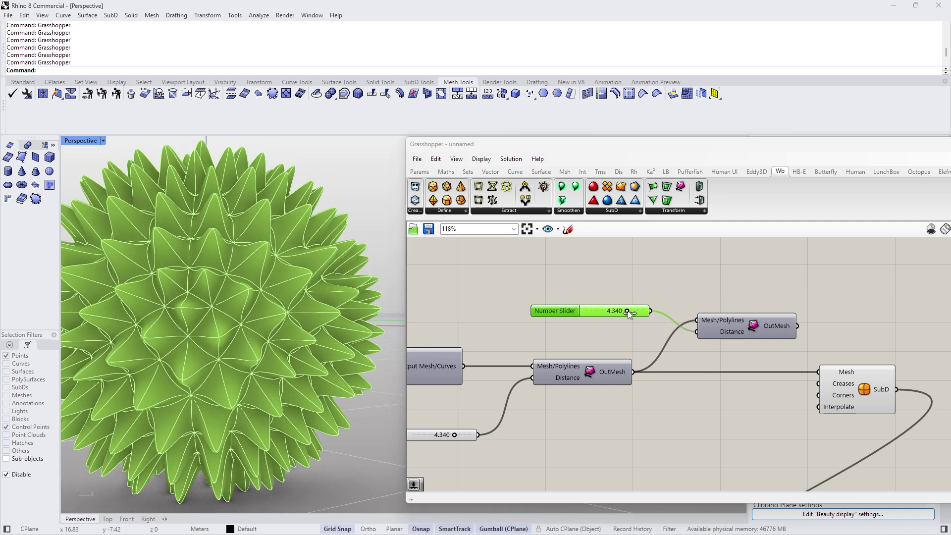
Turn on the preview of the second Stellate/Cumulation and set its Distance slider to 0.199.
{"action": "left_click_drag", "start_coordinate": [628, 313], "coordinate": [625, 311]}
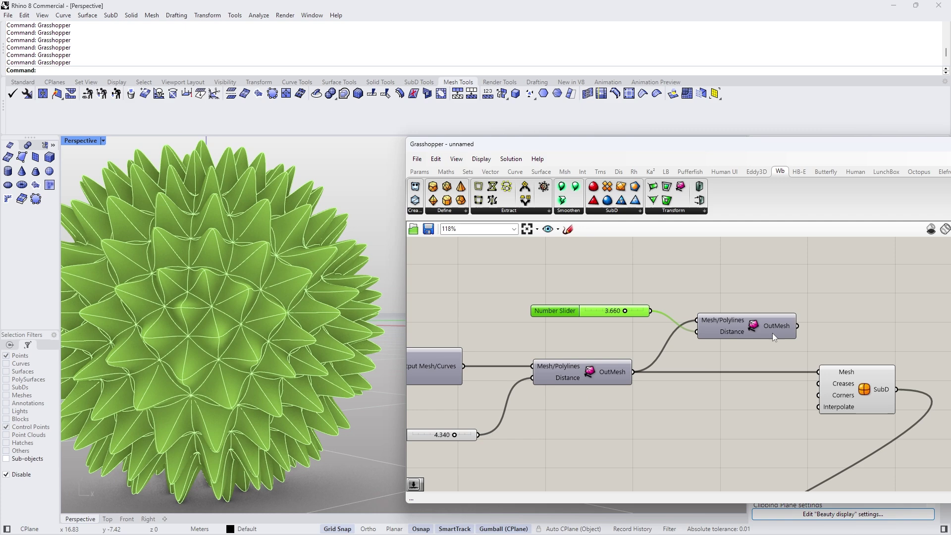
{"action": "right_click", "coordinate": [757, 326]}
{"action": "left_click", "coordinate": [790, 346]}
{"action": "mouse_move", "coordinate": [278, 328]}
{"action": "right_mouse_down"}
{"action": "mouse_move", "coordinate": [277, 390]}
{"action": "mouse_move", "coordinate": [278, 317]}
{"action": "mouse_move", "coordinate": [280, 324]}
{"action": "right_mouse_up"}
{"action": "scroll", "coordinate": [622, 310], "scroll_direction": "up", "scroll_amount": 3}
{"action": "left_click_drag", "start_coordinate": [628, 314], "coordinate": [609, 321]}
{"action": "left_click", "coordinate": [593, 328]}
{"action": "scroll", "coordinate": [592, 327], "scroll_direction": "down", "scroll_amount": 5}
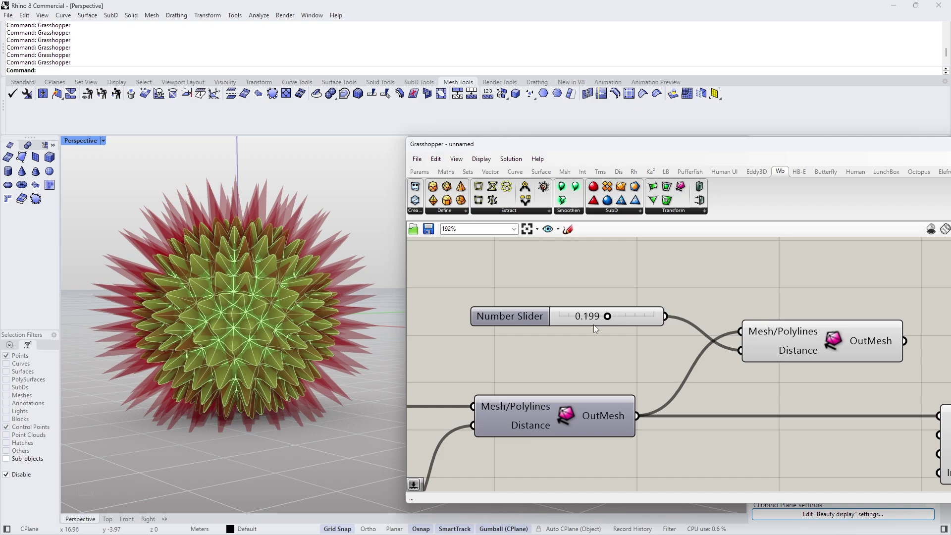
Feed the second Stellate/Cumulation's OutMesh into the Mesh input of SubD from Mesh and inspect the resulting spikes.
{"action": "scroll", "coordinate": [763, 357], "scroll_direction": "up", "scroll_amount": 4}
{"action": "left_click_drag", "start_coordinate": [741, 316], "coordinate": [776, 390]}
{"action": "scroll", "coordinate": [307, 332], "scroll_direction": "up", "scroll_amount": 3}
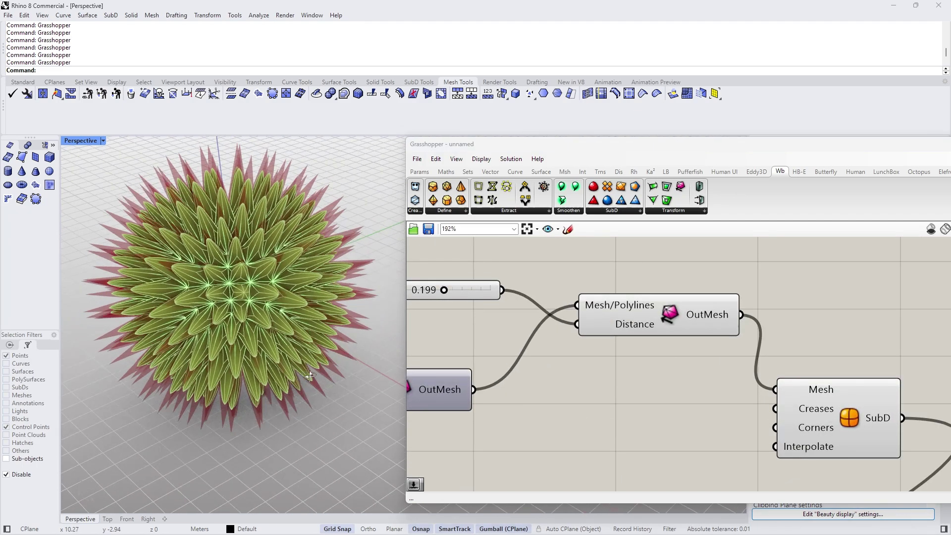
{"action": "scroll", "coordinate": [269, 292], "scroll_direction": "up", "scroll_amount": 4}
{"action": "scroll", "coordinate": [269, 291], "scroll_direction": "down", "scroll_amount": 3}
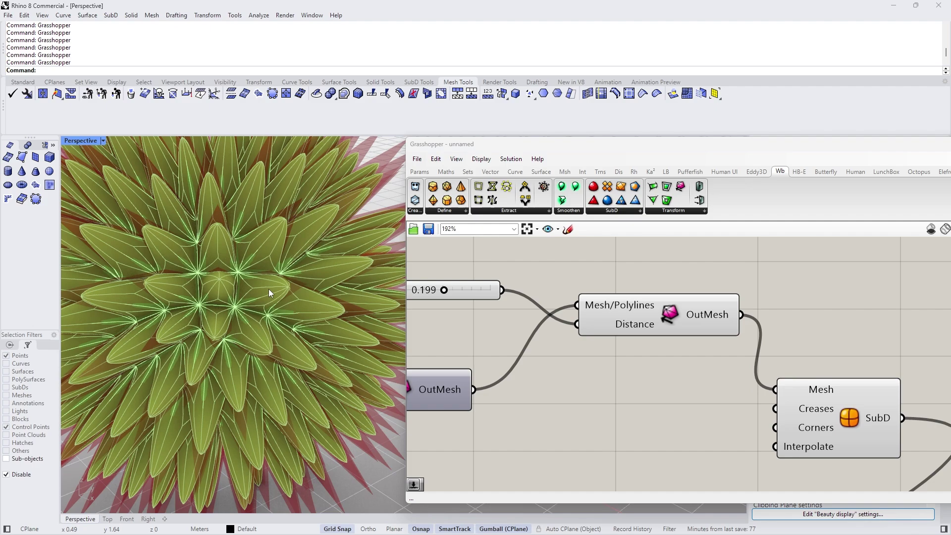
{"action": "right_click_drag", "start_coordinate": [269, 291], "coordinate": [222, 275]}
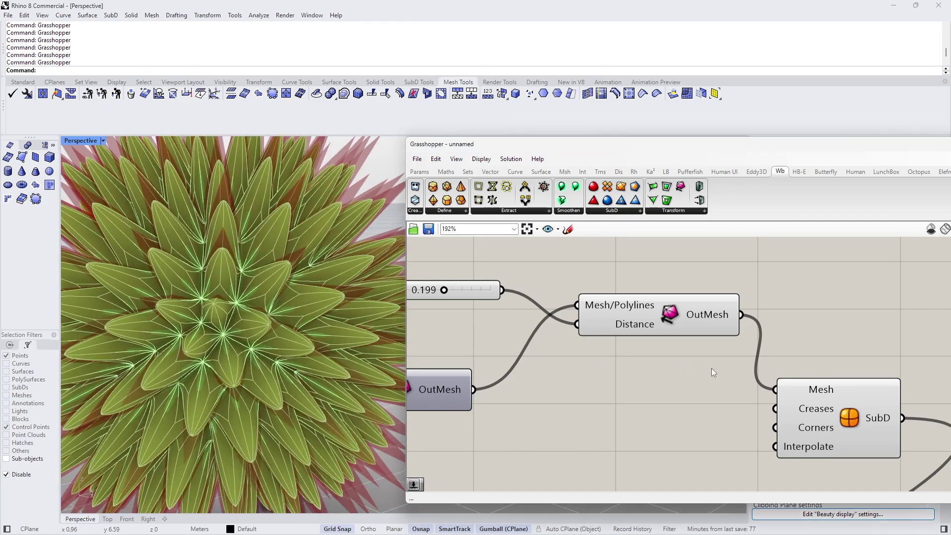
{"action": "scroll", "coordinate": [682, 351], "scroll_direction": "down", "scroll_amount": 4}
{"action": "scroll", "coordinate": [679, 341], "scroll_direction": "up", "scroll_amount": 3}
Turn off the preview of the second Stellate/Cumulation so only the green SubD preview is displayed.
{"action": "right_click", "coordinate": [679, 338]}
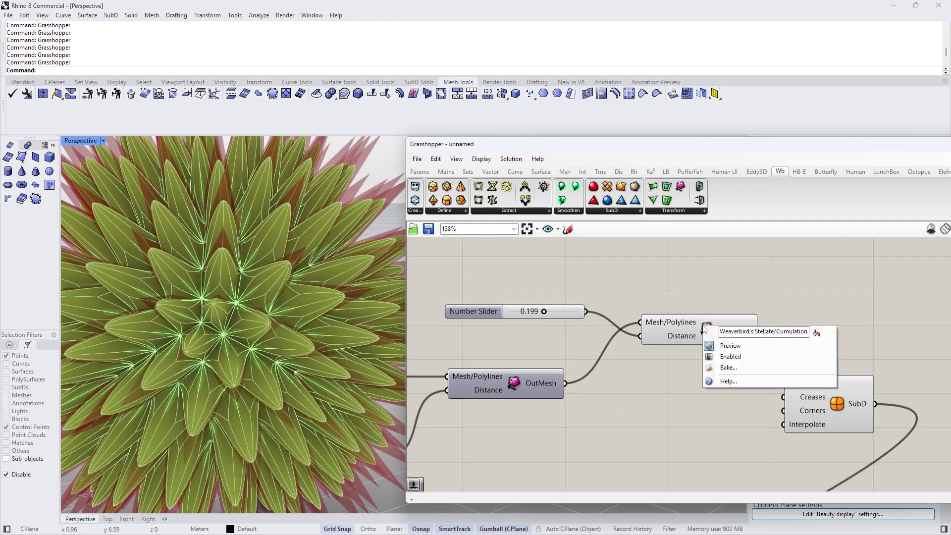
{"action": "left_click", "coordinate": [733, 348]}
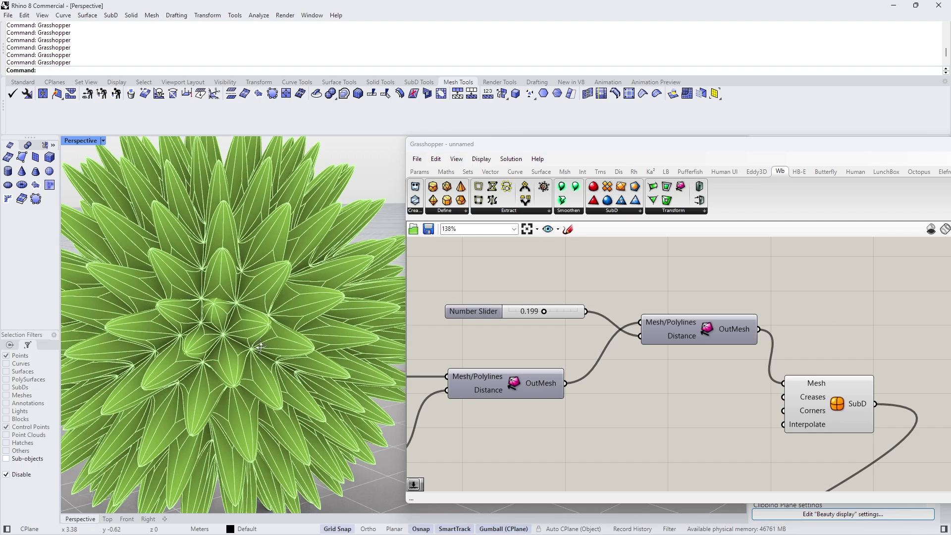
{"action": "right_click_drag", "start_coordinate": [265, 346], "coordinate": [254, 348]}
{"action": "scroll", "coordinate": [252, 344], "scroll_direction": "down", "scroll_amount": 6}
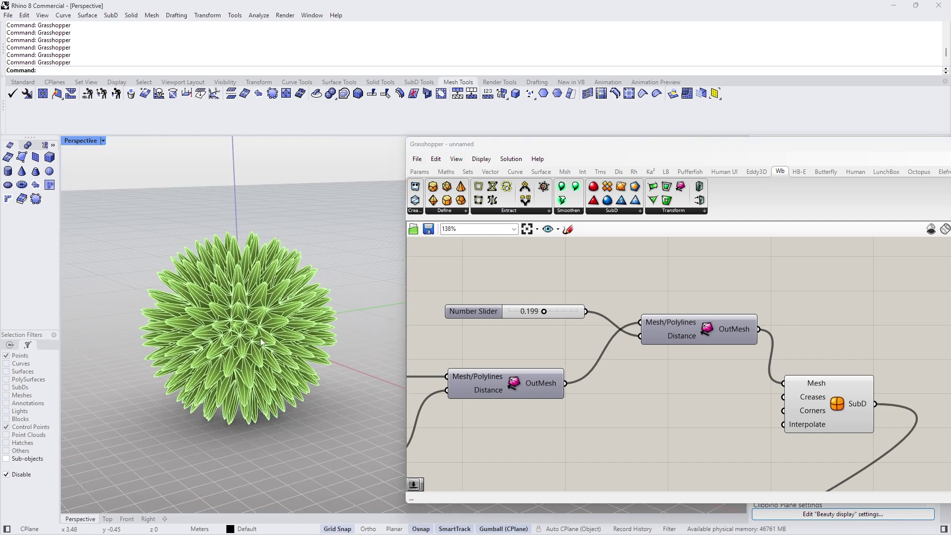
{"action": "scroll", "coordinate": [675, 410], "scroll_direction": "down", "scroll_amount": 3}
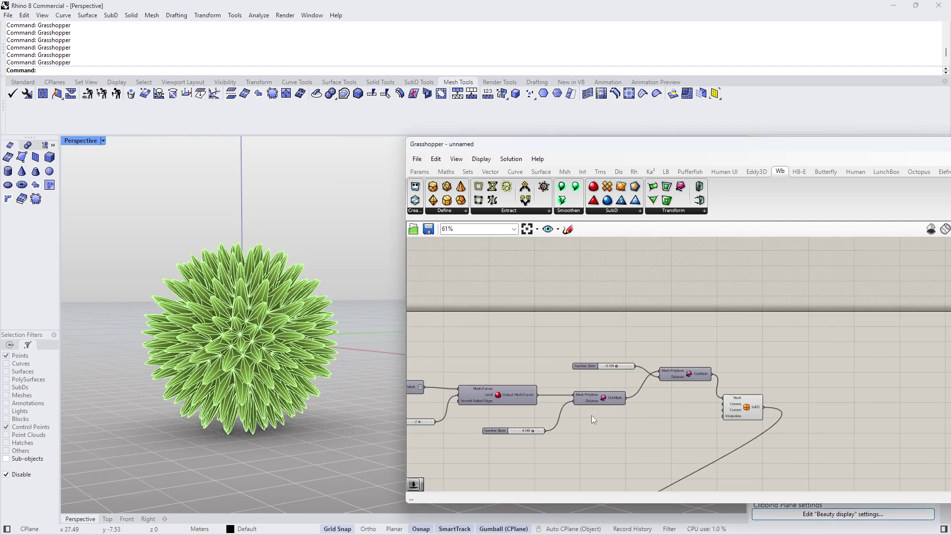
Set the subdivision Level slider to 0 and view the model from another angle.
{"action": "scroll", "coordinate": [591, 415], "scroll_direction": "down", "scroll_amount": 3}
{"action": "scroll", "coordinate": [465, 423], "scroll_direction": "up", "scroll_amount": 5}
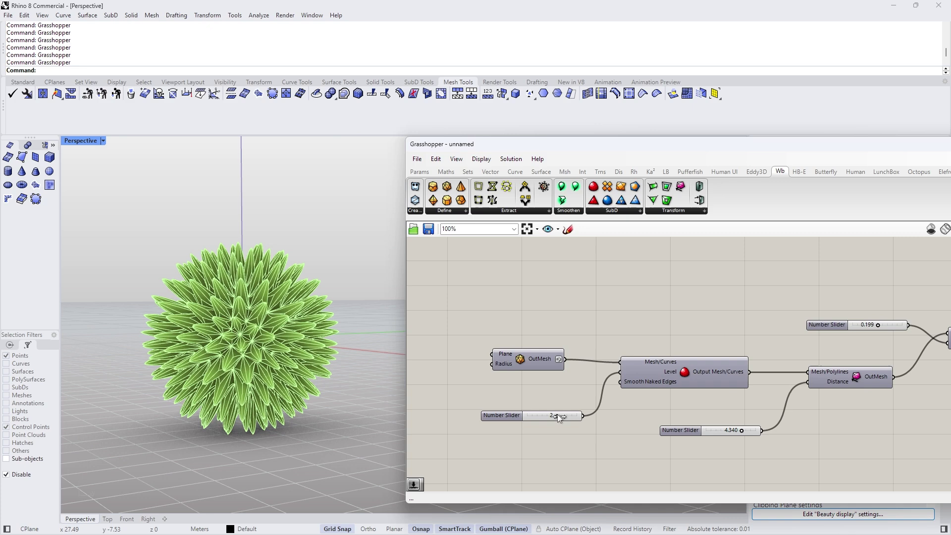
{"action": "left_click_drag", "start_coordinate": [559, 417], "coordinate": [554, 417]}
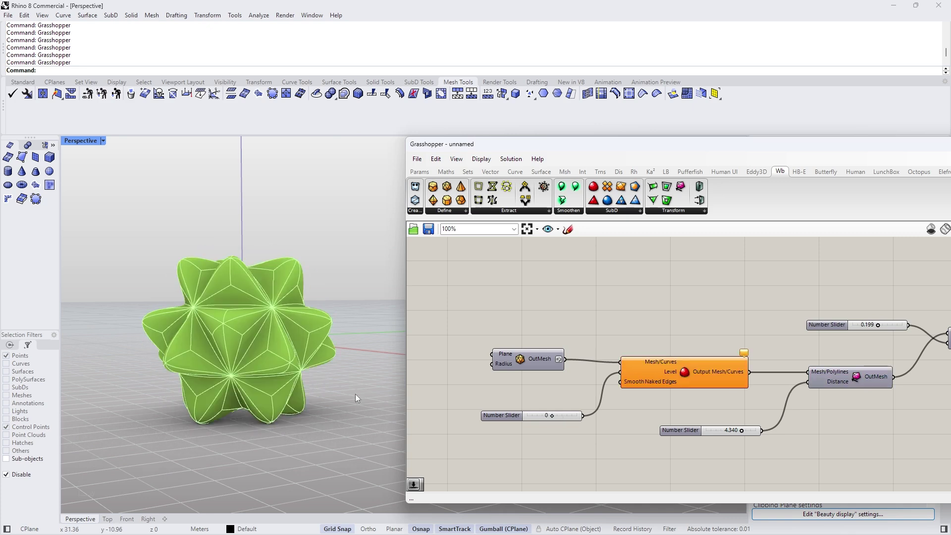
{"action": "right_click_drag", "start_coordinate": [357, 398], "coordinate": [284, 348]}
{"action": "left_click", "coordinate": [758, 471]}
Set the Distance slider of the second Stellate/Cumulation to 1.834.
{"action": "scroll", "coordinate": [594, 414], "scroll_direction": "down", "scroll_amount": 4}
{"action": "scroll", "coordinate": [748, 396], "scroll_direction": "up", "scroll_amount": 6}
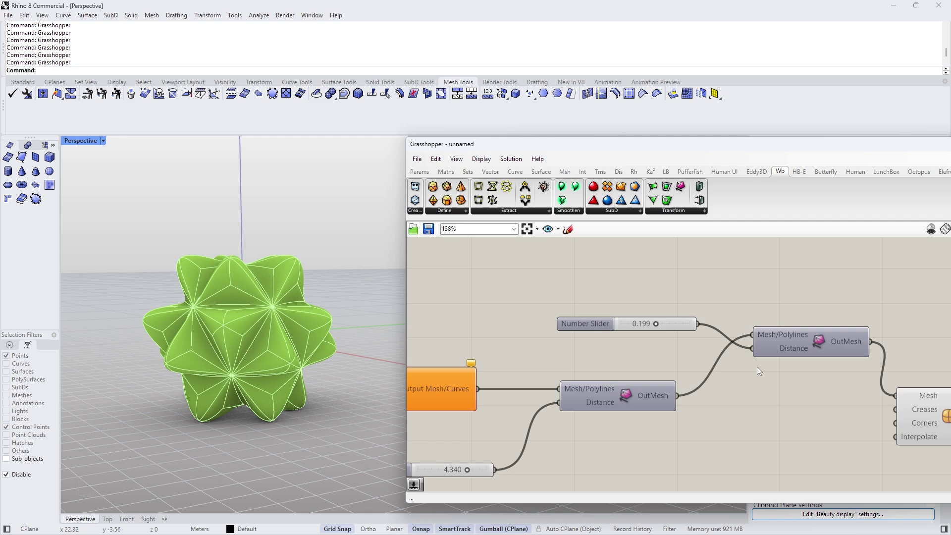
{"action": "scroll", "coordinate": [644, 324], "scroll_direction": "up", "scroll_amount": 5}
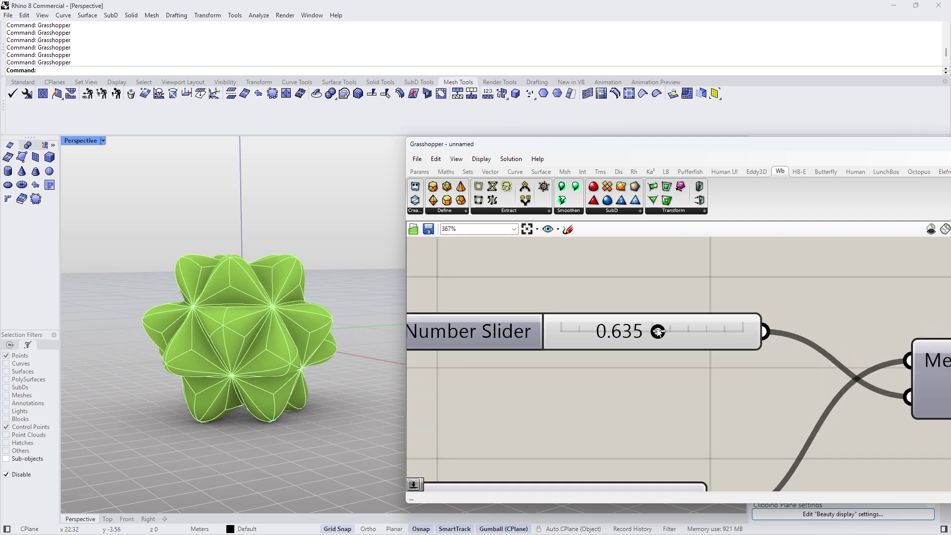
{"action": "left_click_drag", "start_coordinate": [657, 332], "coordinate": [668, 332]}
{"action": "scroll", "coordinate": [304, 362], "scroll_direction": "down", "scroll_amount": 5}
{"action": "scroll", "coordinate": [303, 352], "scroll_direction": "up", "scroll_amount": 6}
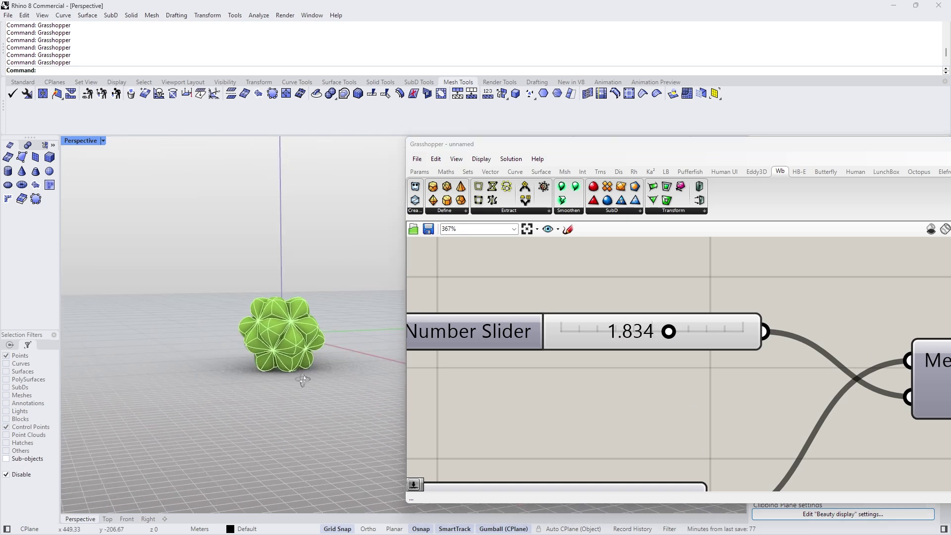
{"action": "scroll", "coordinate": [299, 342], "scroll_direction": "up", "scroll_amount": 3}
{"action": "scroll", "coordinate": [565, 383], "scroll_direction": "down", "scroll_amount": 6}
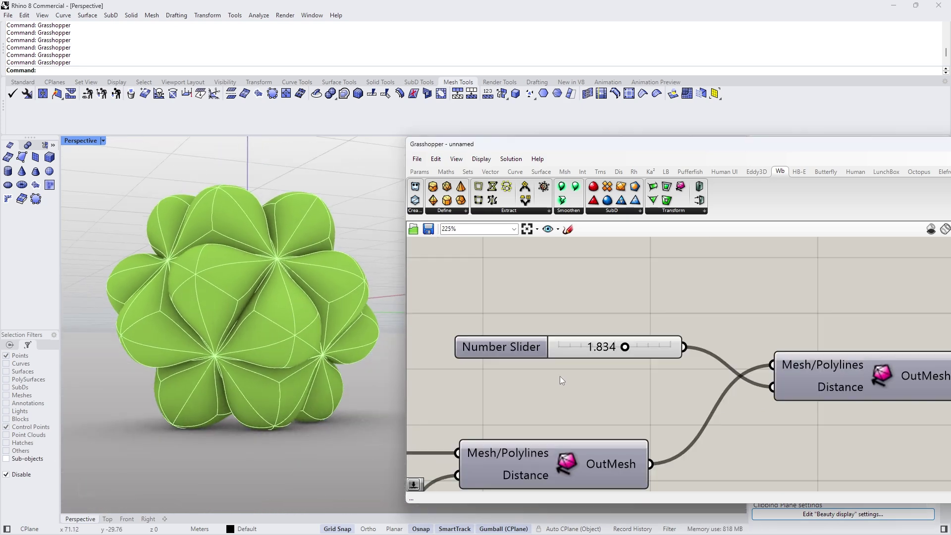
Move the second Distance slider and the SubD from Mesh component away from the second Stellate/Cumulation to make room for a third.
{"action": "scroll", "coordinate": [696, 375], "scroll_direction": "up", "scroll_amount": 1}
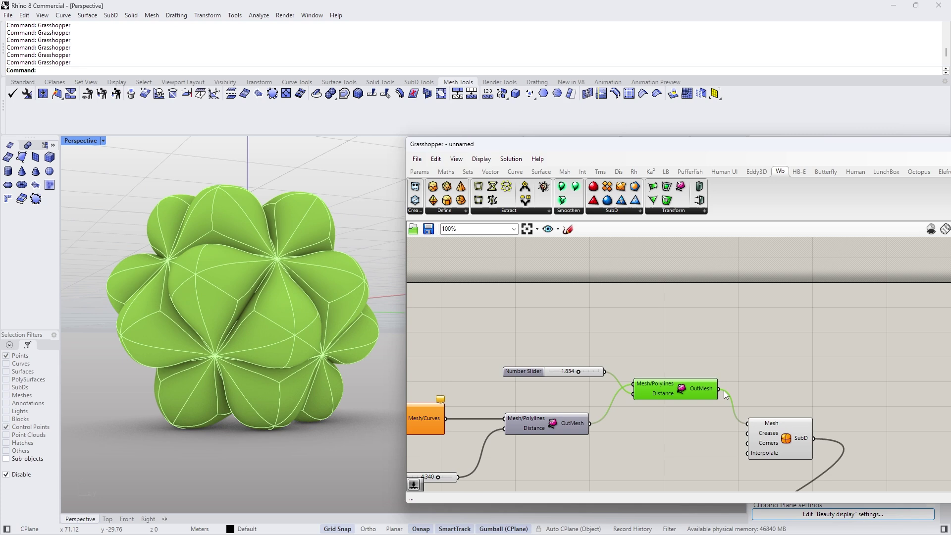
{"action": "scroll", "coordinate": [528, 373], "scroll_direction": "up", "scroll_amount": 3}
{"action": "left_click_drag", "start_coordinate": [528, 372], "coordinate": [509, 379]}
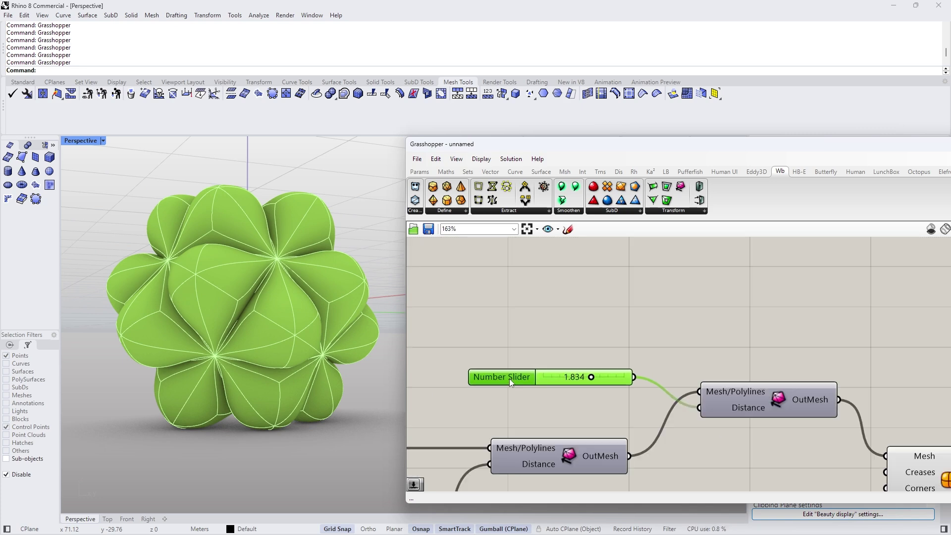
{"action": "key", "text": "ctrl+Left"}
{"action": "left_click", "coordinate": [489, 380]}
{"action": "key", "text": "ctrl+Right"}
{"action": "scroll", "coordinate": [608, 341], "scroll_direction": "down", "scroll_amount": 4}
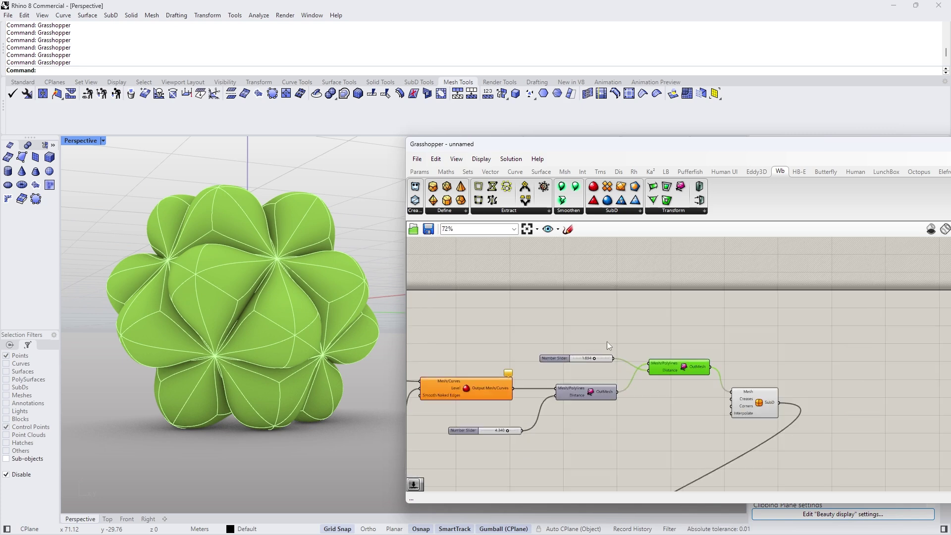
{"action": "scroll", "coordinate": [705, 389], "scroll_direction": "up", "scroll_amount": 2}
{"action": "scroll", "coordinate": [693, 375], "scroll_direction": "down", "scroll_amount": 4}
{"action": "left_click_drag", "start_coordinate": [747, 395], "coordinate": [776, 448]}
{"action": "scroll", "coordinate": [768, 409], "scroll_direction": "up", "scroll_amount": 3}
{"action": "left_click", "coordinate": [751, 338]}
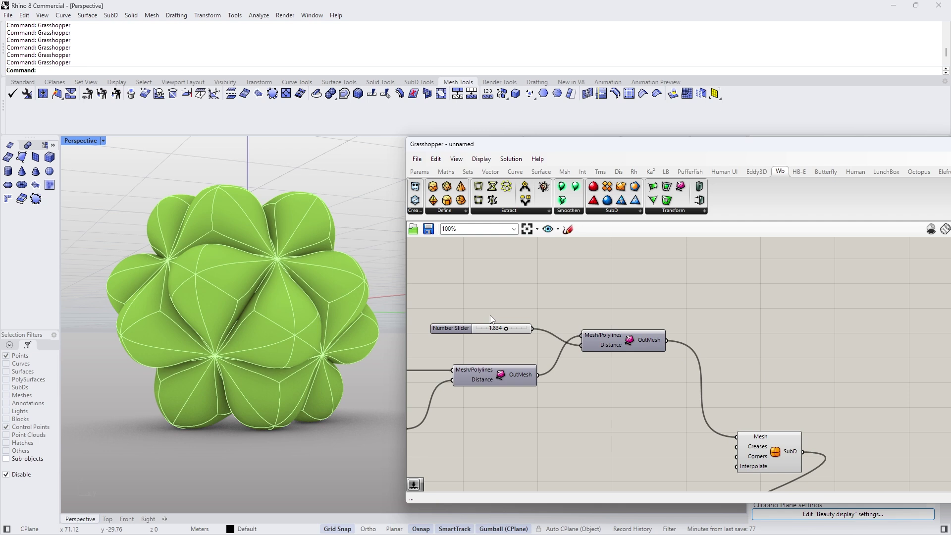
Duplicate the second Stellate/Cumulation with its slider and feed the second's OutMesh into the copy's Mesh/Polylines input.
{"action": "left_click_drag", "start_coordinate": [629, 336], "coordinate": [785, 289], "text": "alt+shift"}
{"action": "scroll", "coordinate": [750, 302], "scroll_direction": "up", "scroll_amount": 2}
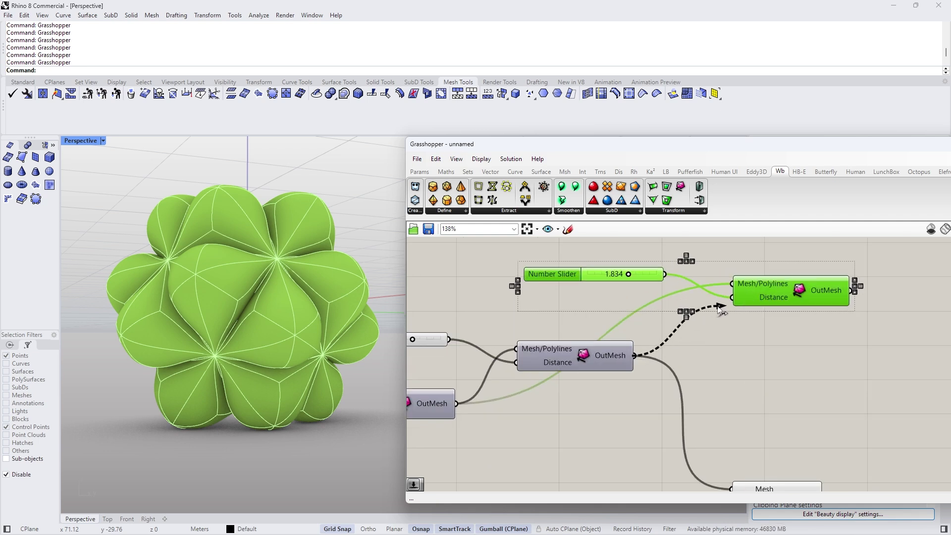
{"action": "left_click_drag", "start_coordinate": [720, 307], "coordinate": [726, 311]}
{"action": "scroll", "coordinate": [703, 338], "scroll_direction": "down", "scroll_amount": 3}
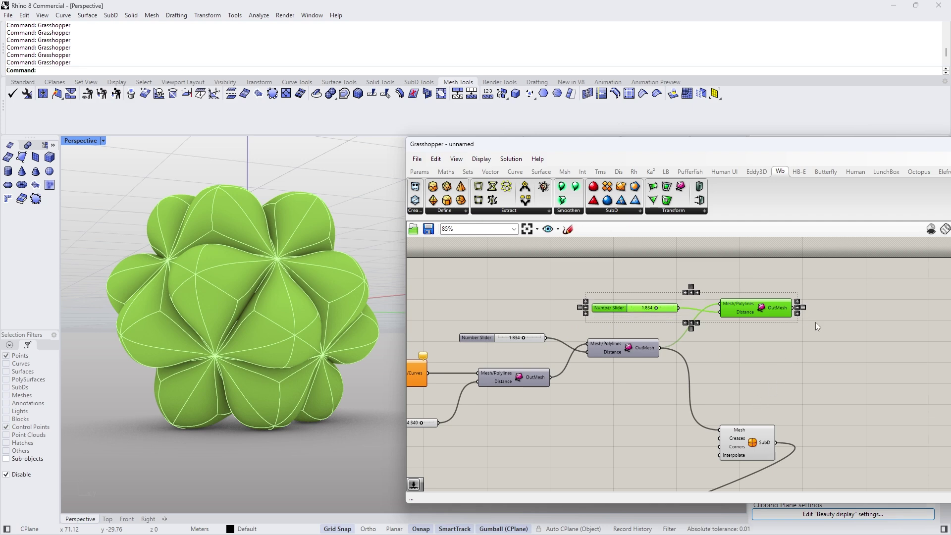
Feed the third Stellate/Cumulation's OutMesh into SubD from Mesh and set the third Distance slider to 4.033.
{"action": "left_click_drag", "start_coordinate": [724, 435], "coordinate": [722, 431]}
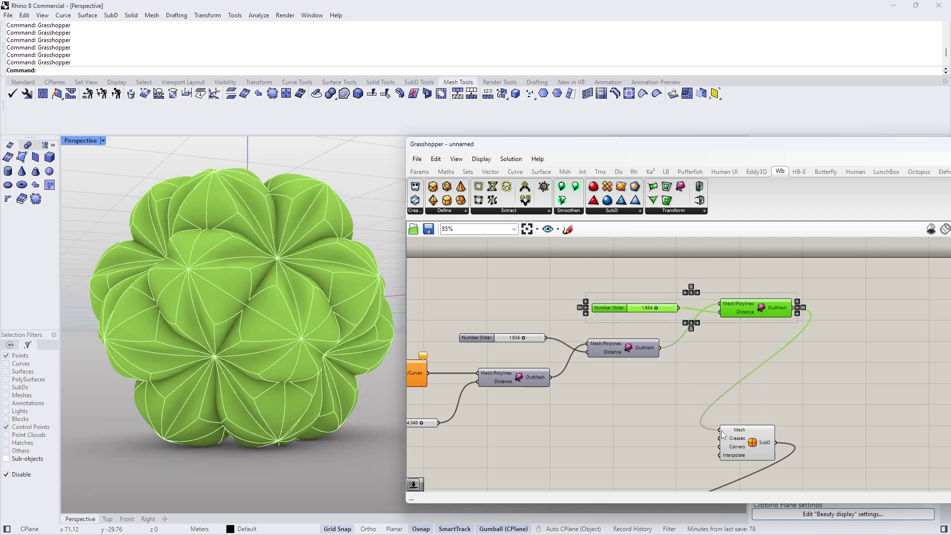
{"action": "scroll", "coordinate": [603, 284], "scroll_direction": "up", "scroll_amount": 5}
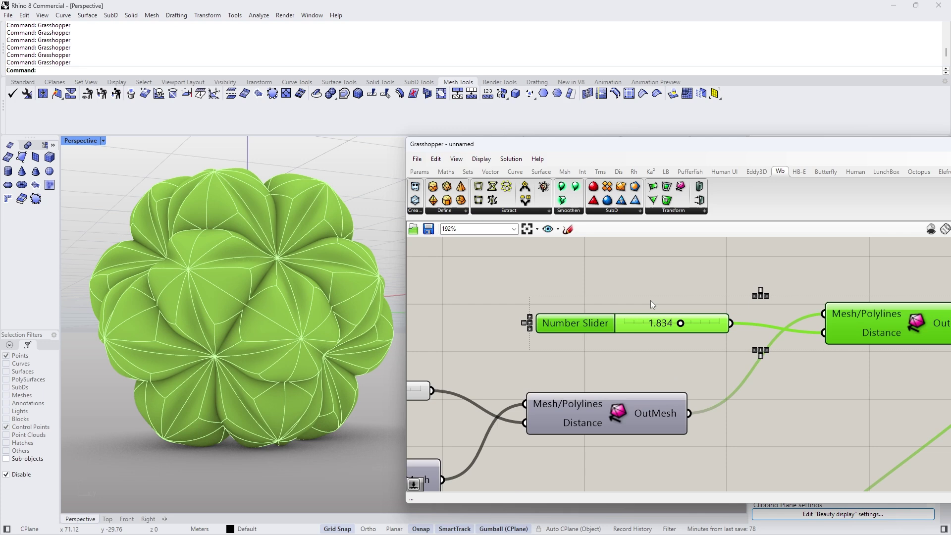
{"action": "mouse_move", "coordinate": [680, 325]}
{"action": "left_mouse_down"}
{"action": "mouse_move", "coordinate": [703, 323]}
{"action": "mouse_move", "coordinate": [688, 323]}
{"action": "left_mouse_up"}
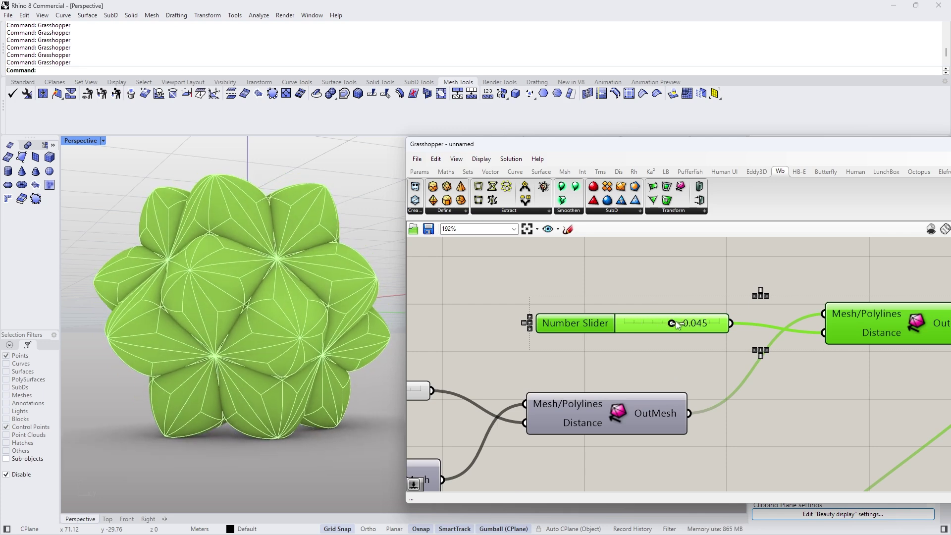
Shift the stellation components and their sliders together slightly away from the colour picker.
{"action": "scroll", "coordinate": [623, 384], "scroll_direction": "down", "scroll_amount": 7}
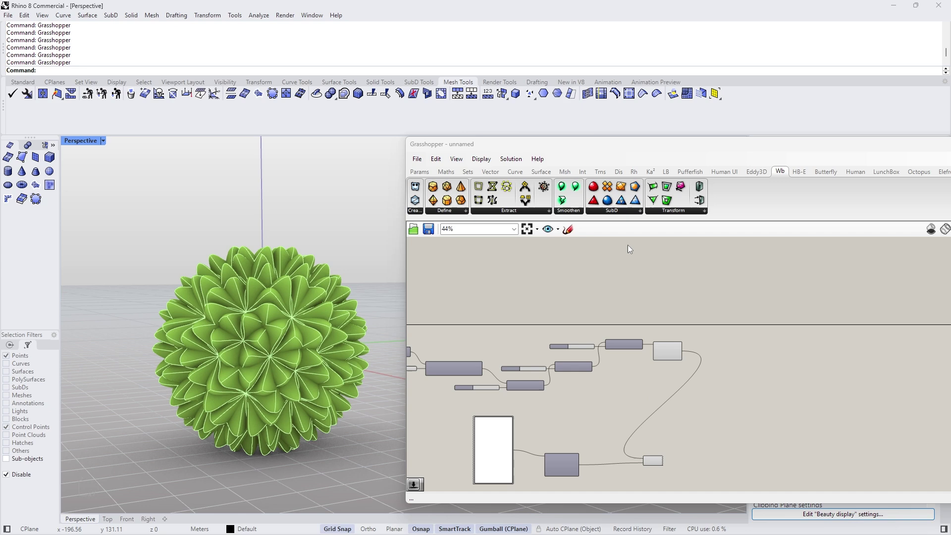
{"action": "scroll", "coordinate": [710, 356], "scroll_direction": "down", "scroll_amount": 3}
{"action": "left_click_drag", "start_coordinate": [464, 303], "coordinate": [720, 392]}
{"action": "scroll", "coordinate": [636, 341], "scroll_direction": "down", "scroll_amount": 1}
{"action": "scroll", "coordinate": [624, 355], "scroll_direction": "up", "scroll_amount": 6}
{"action": "left_click_drag", "start_coordinate": [636, 374], "coordinate": [629, 369]}
{"action": "left_click", "coordinate": [662, 420]}
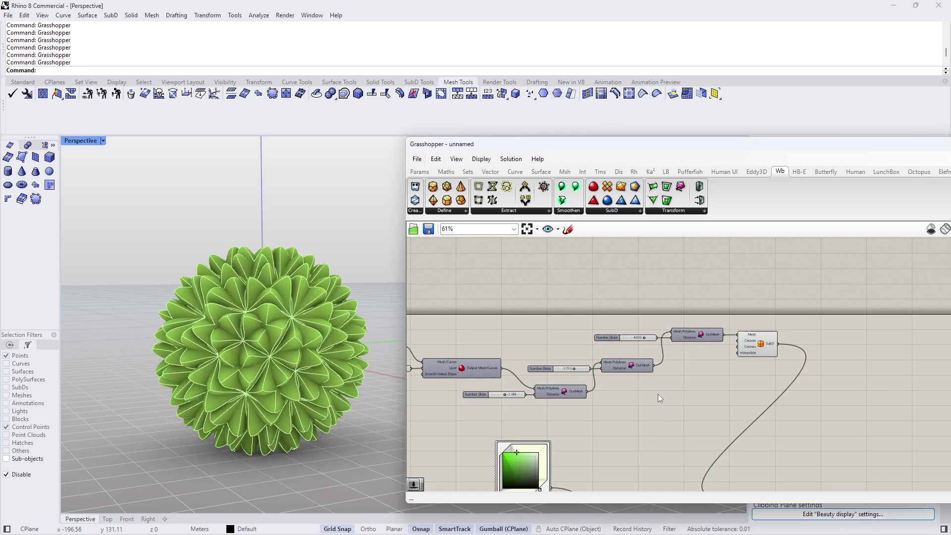
Feed SubD from Mesh from the second Stellate/Cumulation instead of the third, and set the second Distance slider to 0.380.
{"action": "scroll", "coordinate": [659, 391], "scroll_direction": "up", "scroll_amount": 3}
{"action": "left_click", "coordinate": [765, 331]}
{"action": "left_click_drag", "start_coordinate": [765, 332], "coordinate": [730, 384]}
{"action": "scroll", "coordinate": [477, 370], "scroll_direction": "up", "scroll_amount": 8}
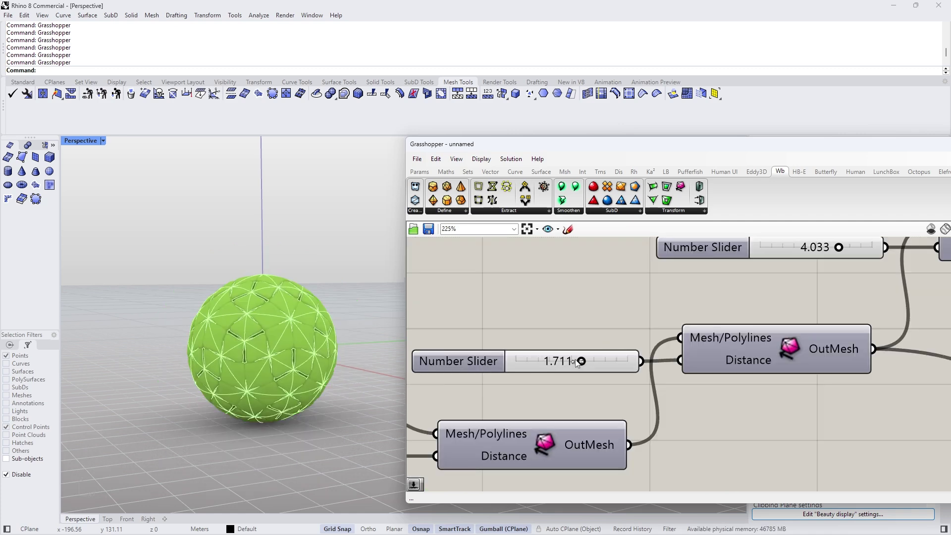
{"action": "left_click_drag", "start_coordinate": [576, 363], "coordinate": [568, 362]}
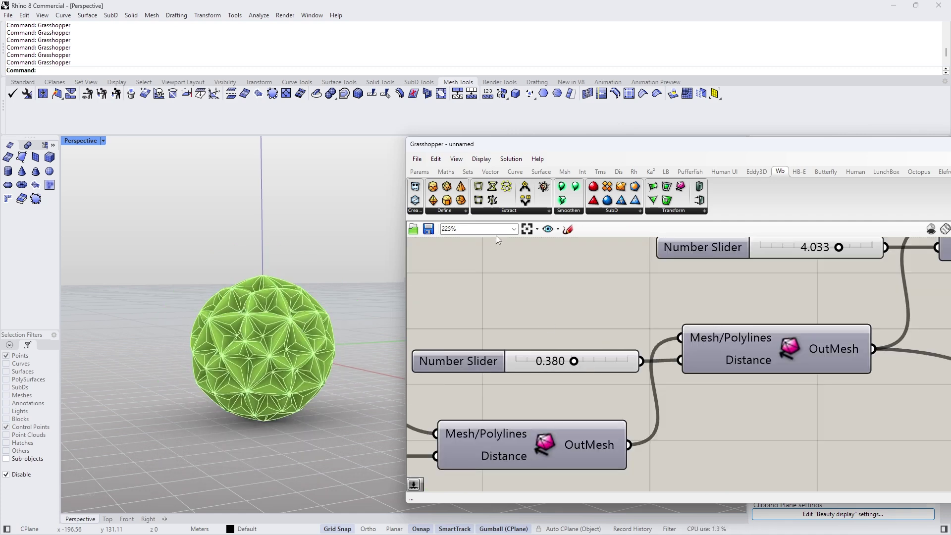
Add a Mesh from SubD component and connect the SubD output of SubD from Mesh to its SubD input.
{"action": "left_click", "coordinate": [545, 174]}
{"action": "left_click", "coordinate": [609, 211]}
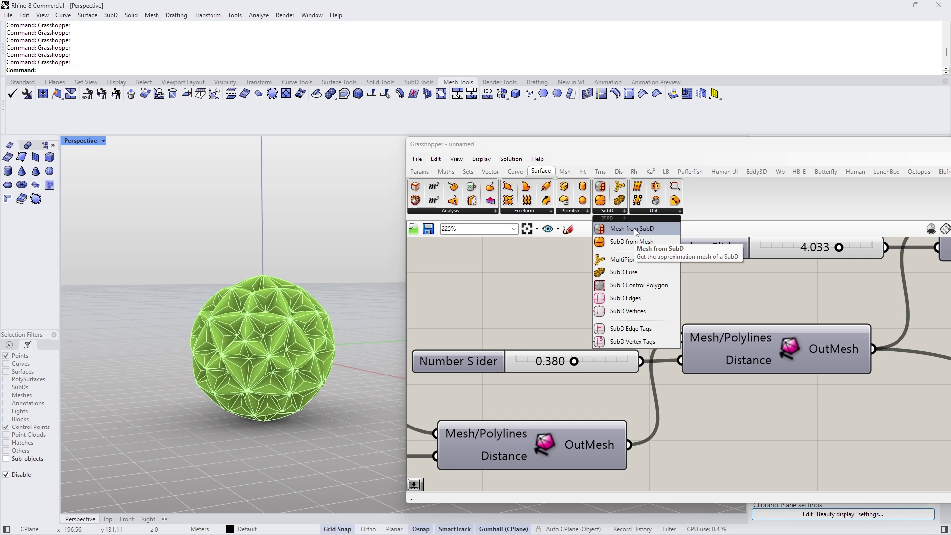
{"action": "left_click", "coordinate": [634, 229]}
{"action": "scroll", "coordinate": [554, 290], "scroll_direction": "down", "scroll_amount": 6}
{"action": "scroll", "coordinate": [892, 350], "scroll_direction": "up", "scroll_amount": 3}
{"action": "left_click", "coordinate": [802, 302]}
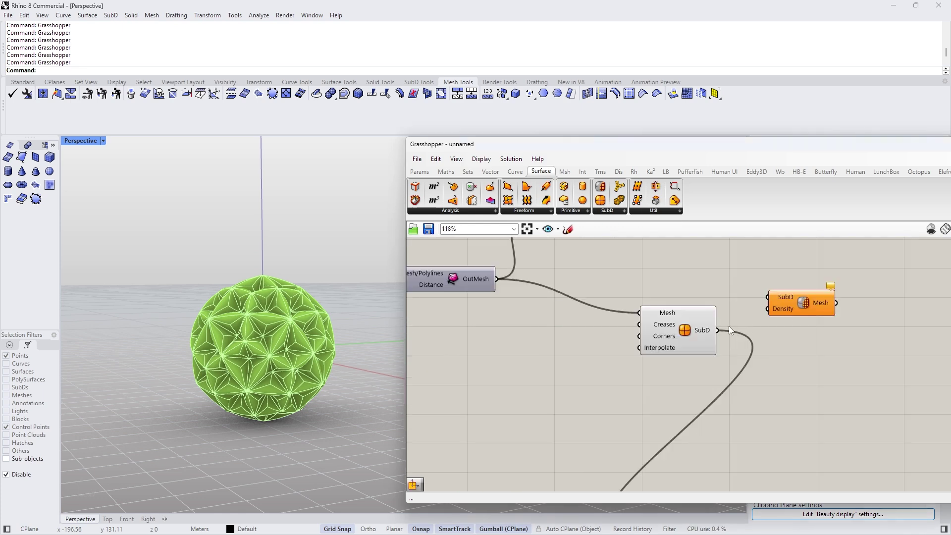
{"action": "left_click_drag", "start_coordinate": [772, 312], "coordinate": [774, 298]}
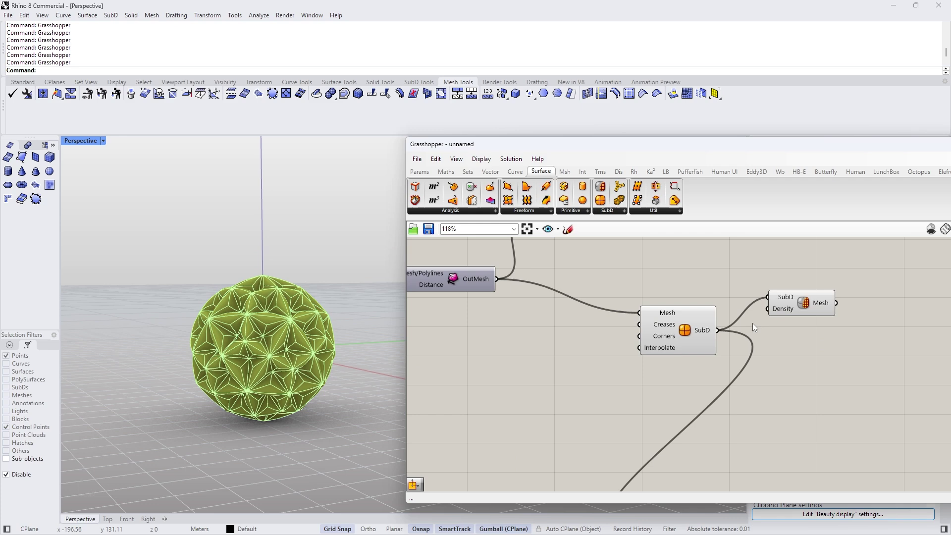
Turn off the SubD from Mesh preview and bring it and Mesh from SubD closer to the second Stellate/Cumulation.
{"action": "left_click", "coordinate": [681, 319]}
{"action": "right_click", "coordinate": [680, 319]}
{"action": "left_click", "coordinate": [714, 340]}
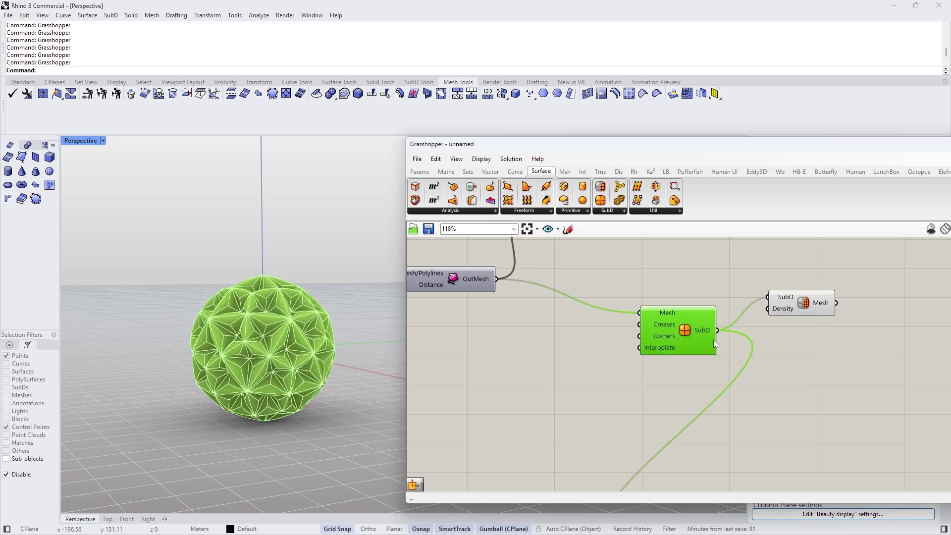
{"action": "left_click_drag", "start_coordinate": [680, 322], "coordinate": [623, 324]}
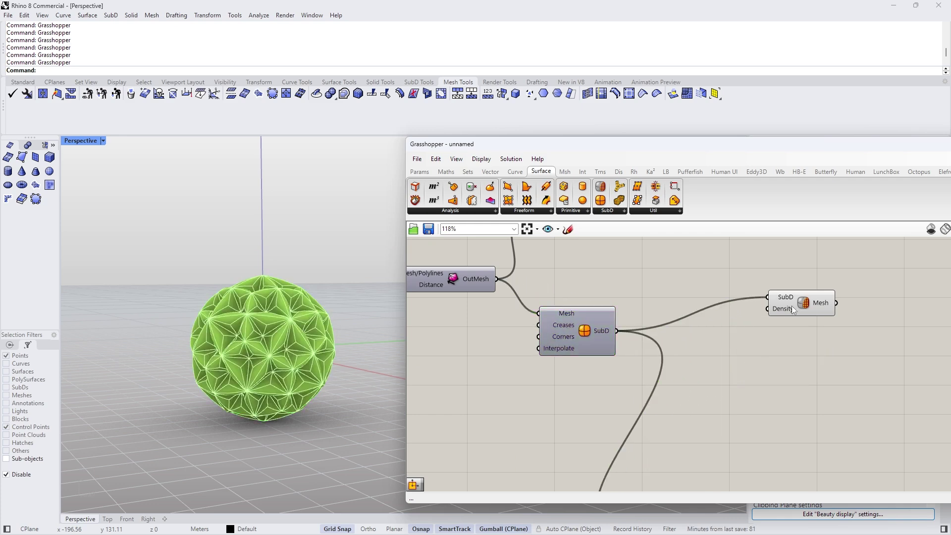
{"action": "scroll", "coordinate": [260, 327], "scroll_direction": "up", "scroll_amount": 5}
{"action": "scroll", "coordinate": [258, 326], "scroll_direction": "down", "scroll_amount": 6}
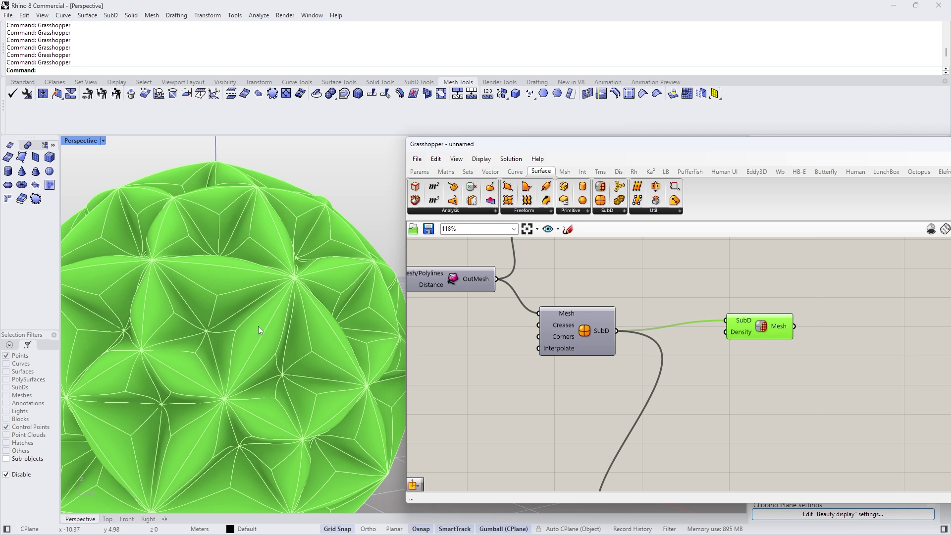
{"action": "scroll", "coordinate": [653, 344], "scroll_direction": "down", "scroll_amount": 2}
{"action": "scroll", "coordinate": [653, 345], "scroll_direction": "down", "scroll_amount": 2}
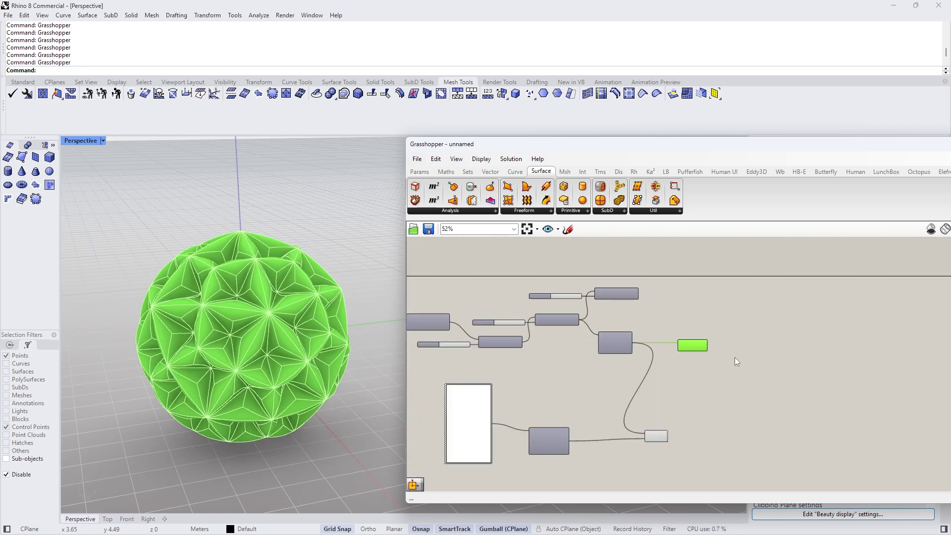
Add a Mesh Edges component and feed it the Mesh output of Mesh from SubD.
{"action": "scroll", "coordinate": [659, 338], "scroll_direction": "up", "scroll_amount": 6}
{"action": "left_click_drag", "start_coordinate": [634, 331], "coordinate": [637, 326]}
{"action": "left_click", "coordinate": [564, 172]}
{"action": "left_click", "coordinate": [429, 199]}
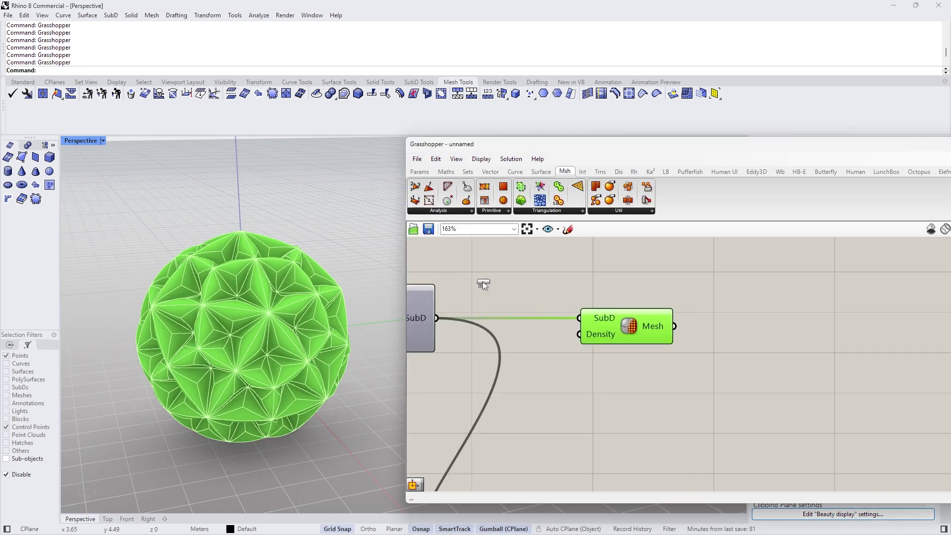
{"action": "left_click", "coordinate": [763, 315]}
{"action": "left_click_drag", "start_coordinate": [712, 320], "coordinate": [721, 316]}
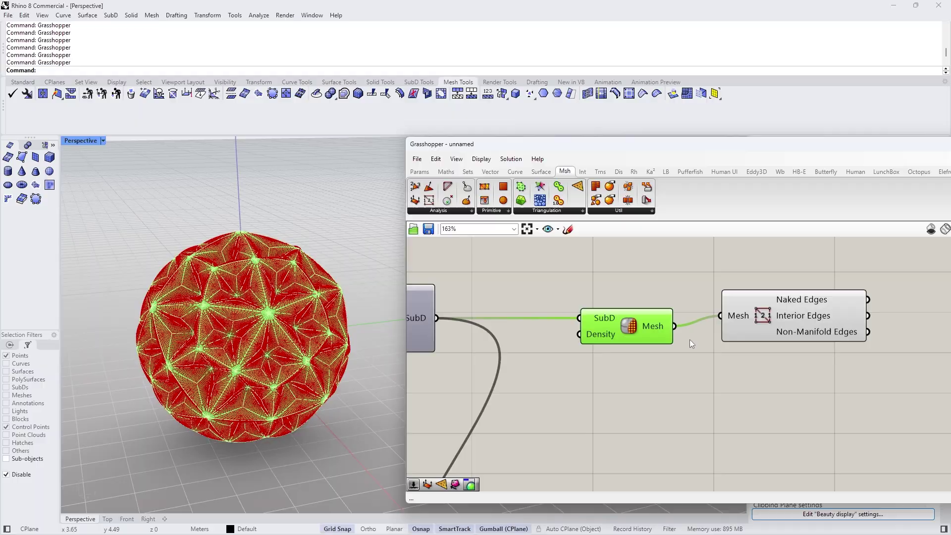
Examine the displayed mesh edges closely to see how densely the SubD has been meshed.
{"action": "scroll", "coordinate": [260, 319], "scroll_direction": "up", "scroll_amount": 3}
{"action": "scroll", "coordinate": [260, 319], "scroll_direction": "up", "scroll_amount": 3}
{"action": "scroll", "coordinate": [260, 319], "scroll_direction": "down", "scroll_amount": 3}
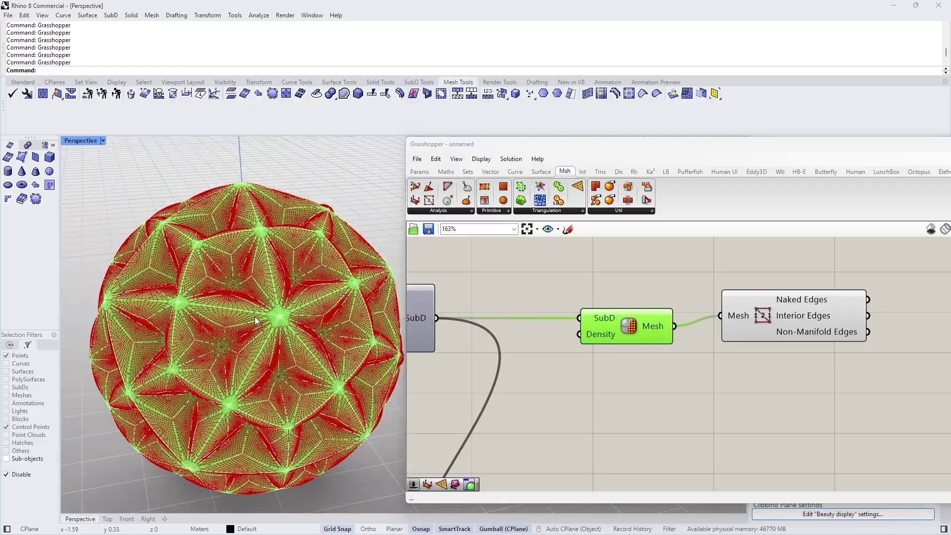
{"action": "scroll", "coordinate": [260, 321], "scroll_direction": "up", "scroll_amount": 5}
{"action": "scroll", "coordinate": [295, 296], "scroll_direction": "down", "scroll_amount": 5}
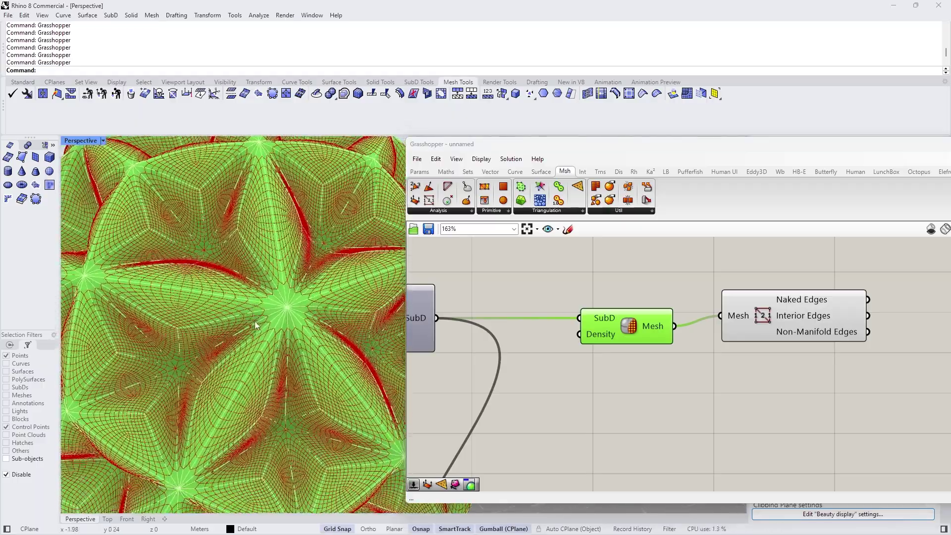
{"action": "right_click_drag", "start_coordinate": [255, 327], "coordinate": [230, 244]}
{"action": "scroll", "coordinate": [230, 243], "scroll_direction": "up", "scroll_amount": 5}
{"action": "scroll", "coordinate": [230, 244], "scroll_direction": "up", "scroll_amount": 5}
{"action": "scroll", "coordinate": [237, 259], "scroll_direction": "down", "scroll_amount": 4}
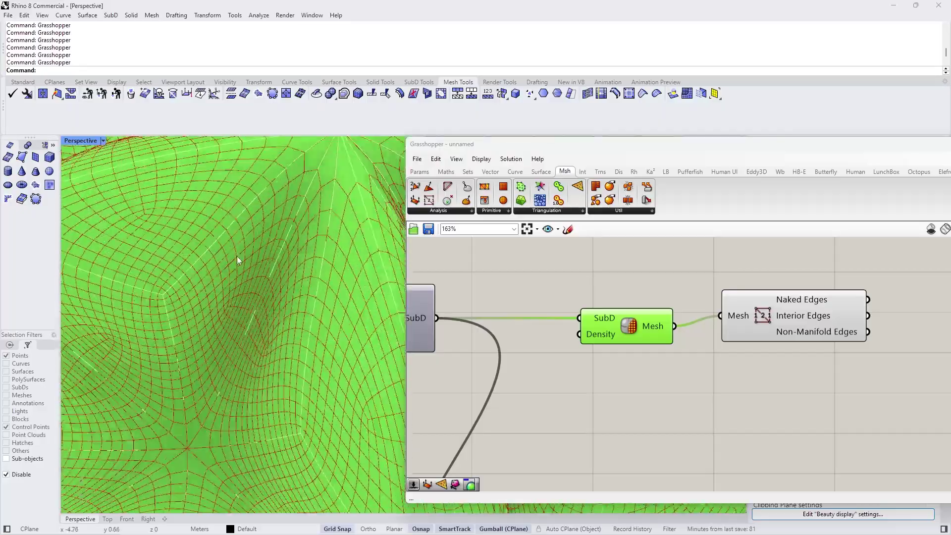
{"action": "right_click_drag", "start_coordinate": [250, 304], "coordinate": [229, 280]}
{"action": "scroll", "coordinate": [297, 303], "scroll_direction": "down", "scroll_amount": 4}
{"action": "scroll", "coordinate": [286, 313], "scroll_direction": "up", "scroll_amount": 2}
Delete the Mesh Edges and Mesh from SubD components from the definition.
{"action": "left_click", "coordinate": [590, 385]}
{"action": "scroll", "coordinate": [228, 280], "scroll_direction": "down", "scroll_amount": 5}
{"action": "mouse_move", "coordinate": [307, 342]}
{"action": "right_mouse_down"}
{"action": "mouse_move", "coordinate": [317, 367]}
{"action": "mouse_move", "coordinate": [323, 332]}
{"action": "mouse_move", "coordinate": [316, 351]}
{"action": "right_mouse_up"}
{"action": "scroll", "coordinate": [272, 373], "scroll_direction": "down", "scroll_amount": 6}
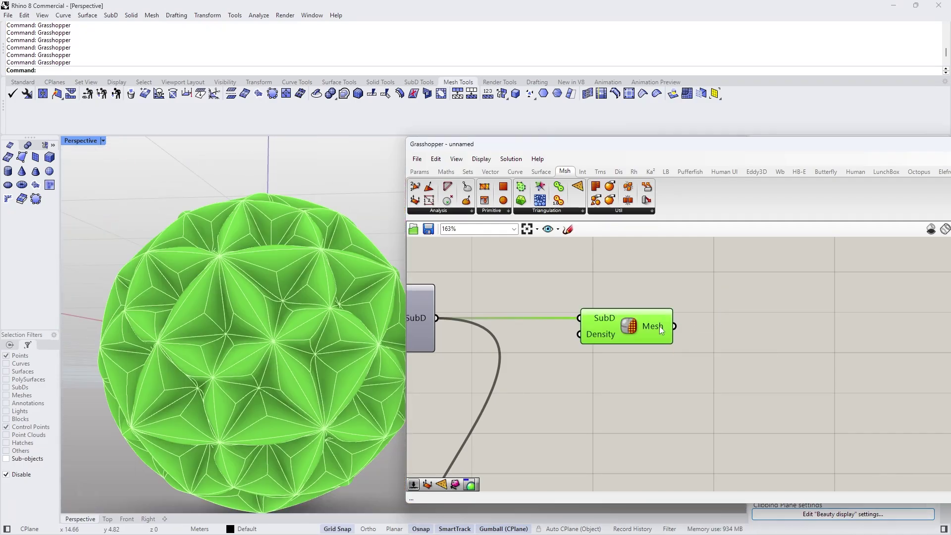
{"action": "key", "text": "Delete"}
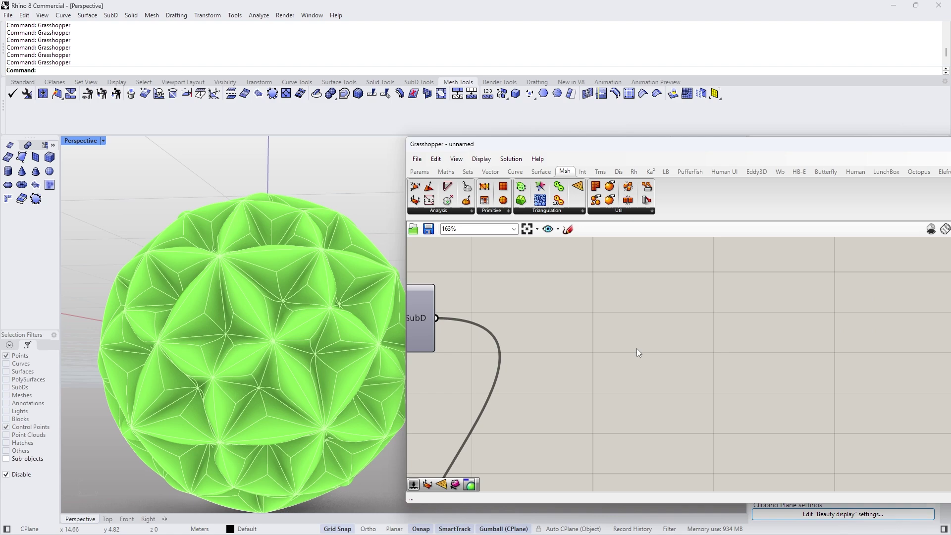
Bake the SubD from Mesh component into the Rhino document and close the Grasshopper window.
{"action": "scroll", "coordinate": [634, 349], "scroll_direction": "down", "scroll_amount": 3}
{"action": "scroll", "coordinate": [517, 334], "scroll_direction": "up", "scroll_amount": 5}
{"action": "right_click", "coordinate": [559, 307]}
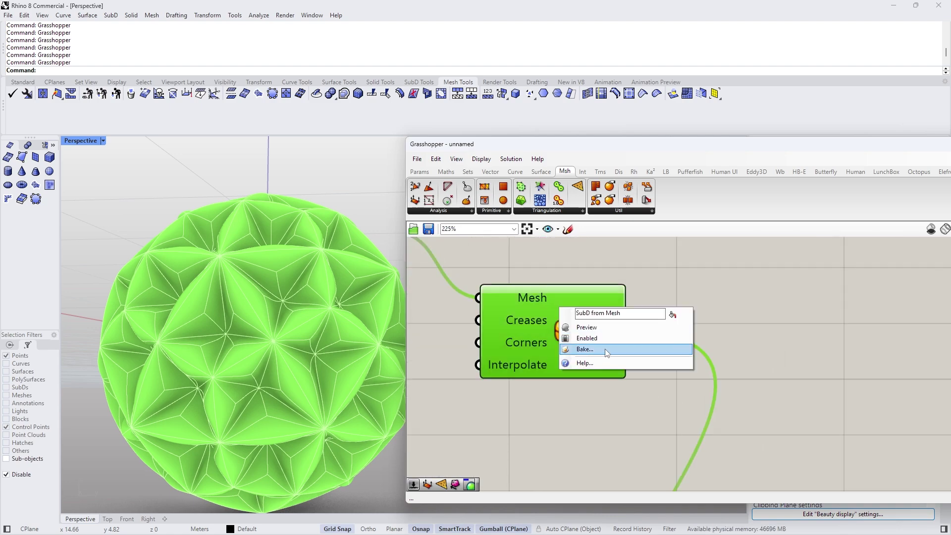
{"action": "left_click", "coordinate": [605, 348]}
{"action": "left_click_drag", "start_coordinate": [709, 146], "coordinate": [437, 149]}
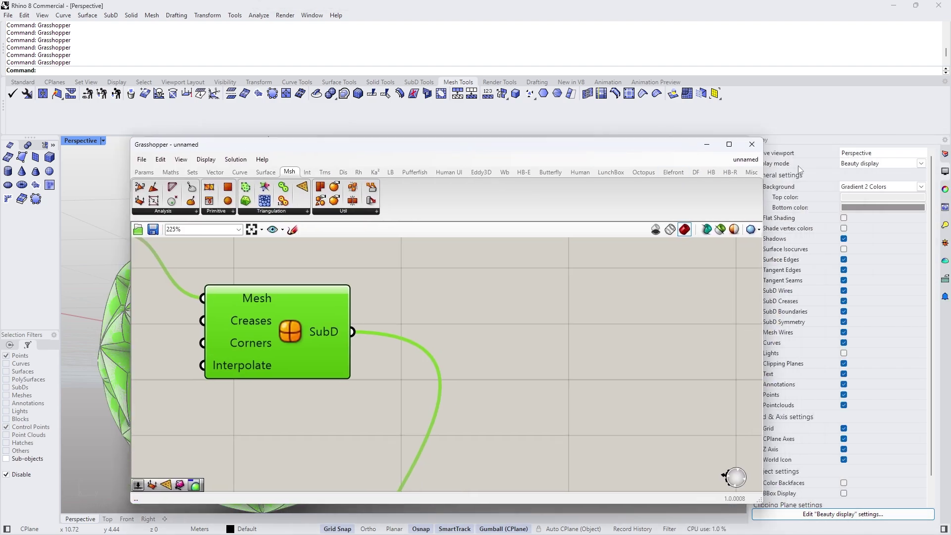
{"action": "left_click", "coordinate": [749, 147]}
{"action": "left_click", "coordinate": [749, 146]}
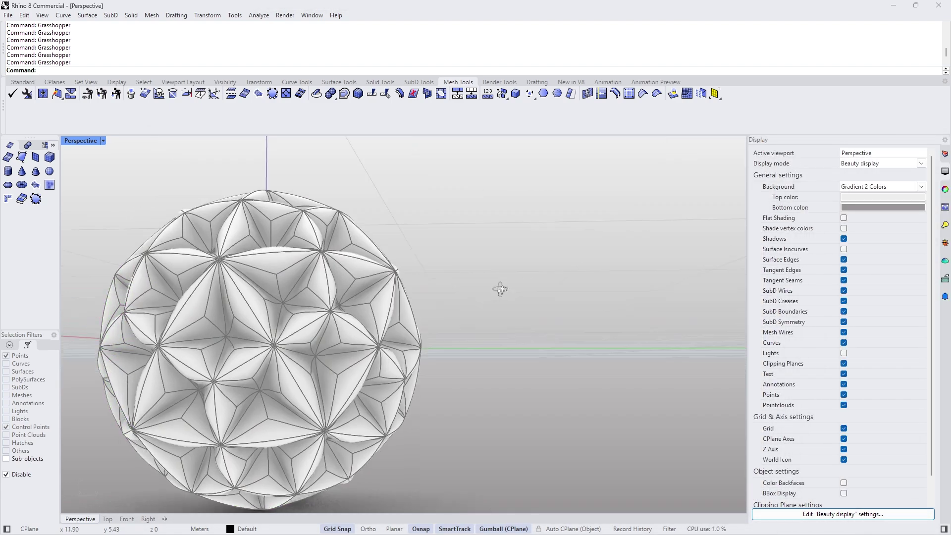
Select the baked SubD and examine its surface and edge layout from several angles.
{"action": "scroll", "coordinate": [501, 287], "scroll_direction": "up", "scroll_amount": 3}
{"action": "right_click_drag", "start_coordinate": [501, 287], "coordinate": [466, 310]}
{"action": "left_click", "coordinate": [403, 308]}
{"action": "scroll", "coordinate": [402, 292], "scroll_direction": "down", "scroll_amount": 3}
{"action": "key", "text": "Escape"}
{"action": "left_click", "coordinate": [455, 304]}
{"action": "scroll", "coordinate": [464, 274], "scroll_direction": "down", "scroll_amount": 3}
{"action": "key", "text": "Escape"}
{"action": "scroll", "coordinate": [474, 278], "scroll_direction": "up", "scroll_amount": 5}
{"action": "left_click", "coordinate": [452, 248]}
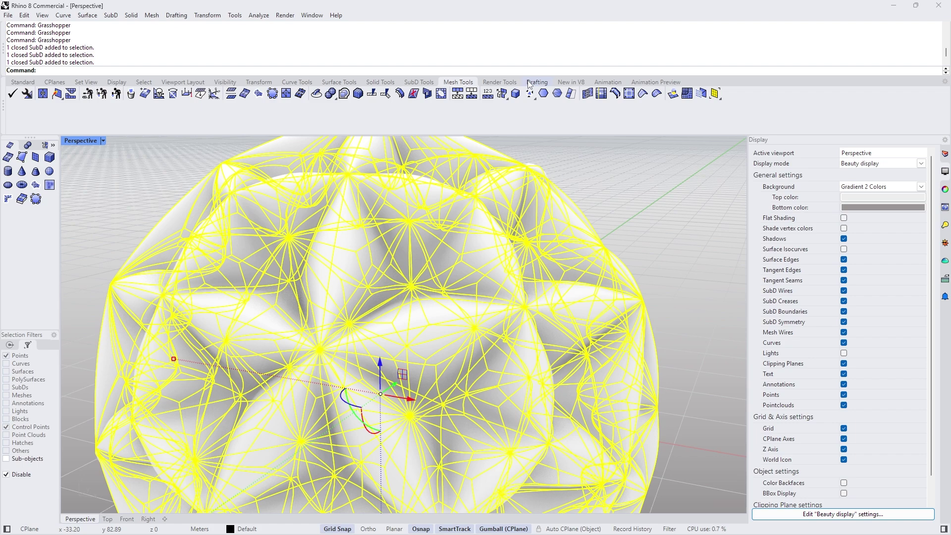
Switch to the SubD tools, limit the selection filter to sub-object vertices and clear the current selection.
{"action": "left_click", "coordinate": [419, 82]}
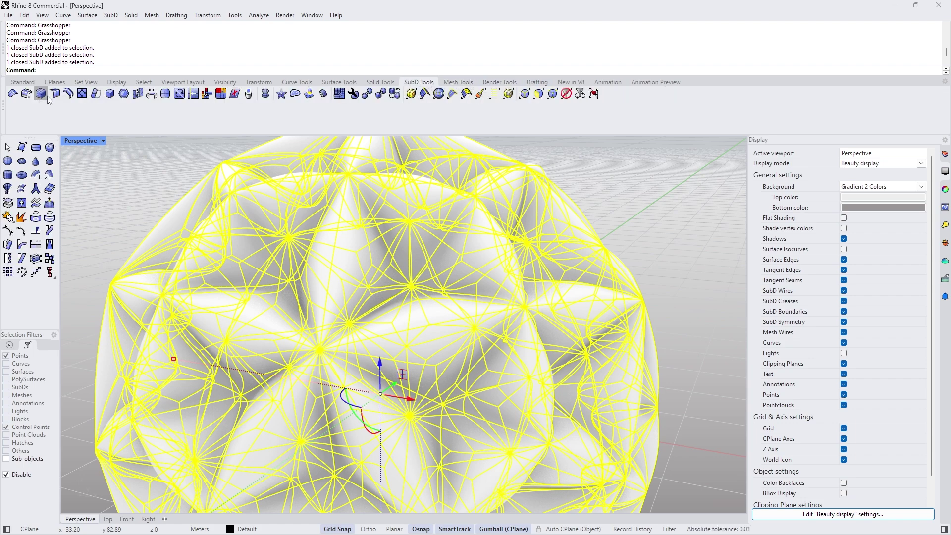
{"action": "key", "text": "F1"}
{"action": "key", "text": "Escape"}
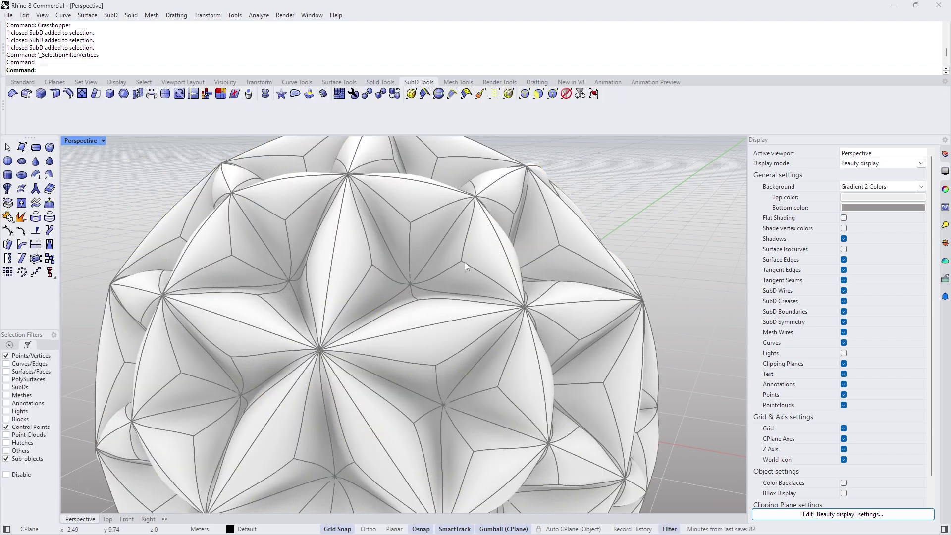
Try to reshape the baked SubD by moving a selected vertex with the gumball.
{"action": "left_click", "coordinate": [462, 261]}
{"action": "right_click_drag", "start_coordinate": [533, 274], "coordinate": [464, 268]}
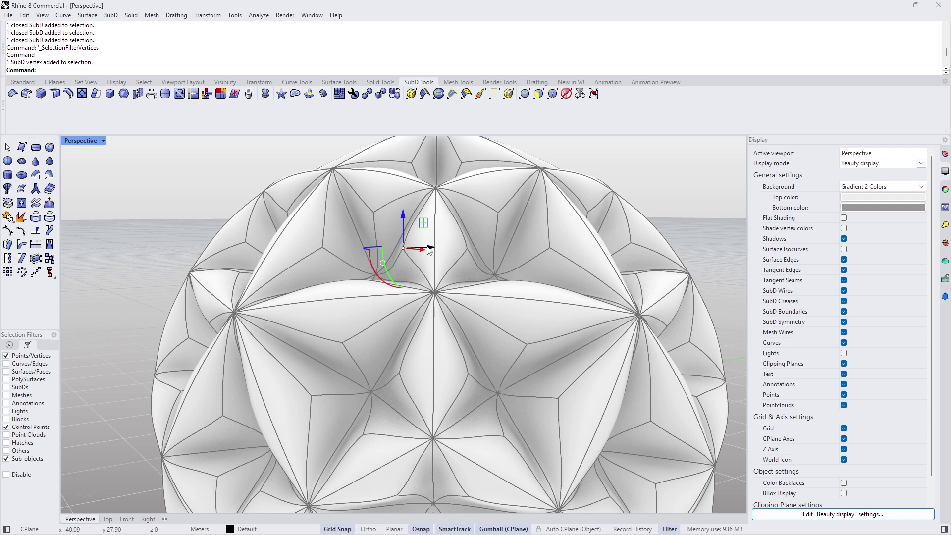
{"action": "left_click_drag", "start_coordinate": [428, 248], "coordinate": [403, 247]}
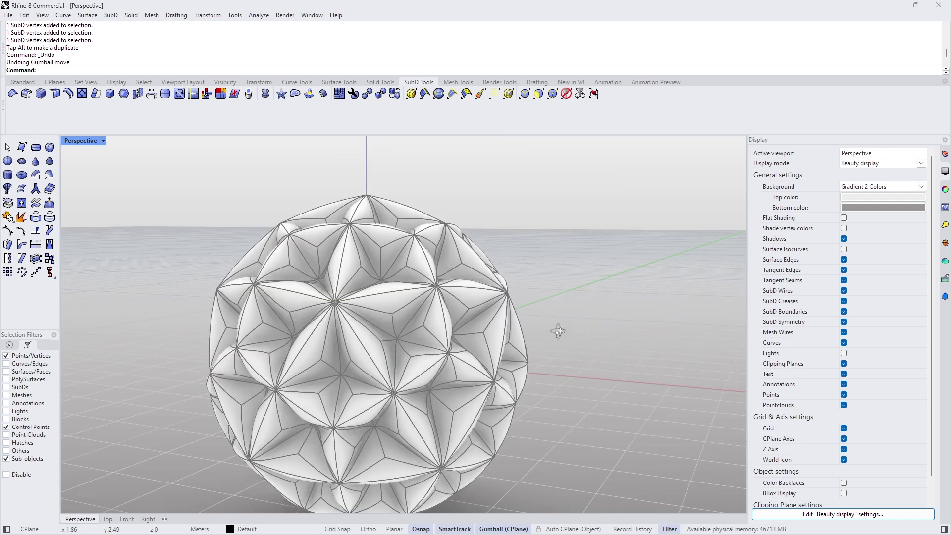
{"action": "right_click_drag", "start_coordinate": [558, 331], "coordinate": [548, 338]}
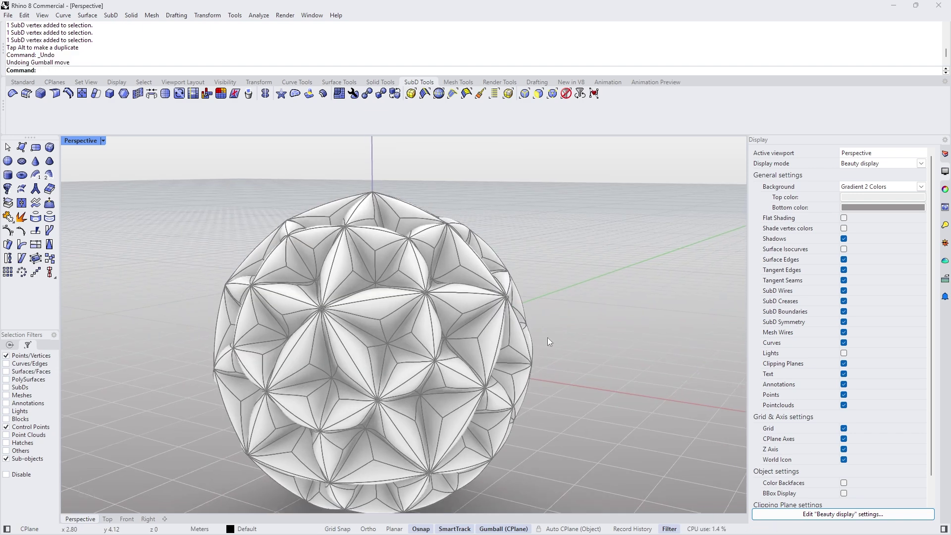
{"action": "scroll", "coordinate": [487, 266], "scroll_direction": "down", "scroll_amount": 6}
{"action": "scroll", "coordinate": [487, 262], "scroll_direction": "up", "scroll_amount": 5}
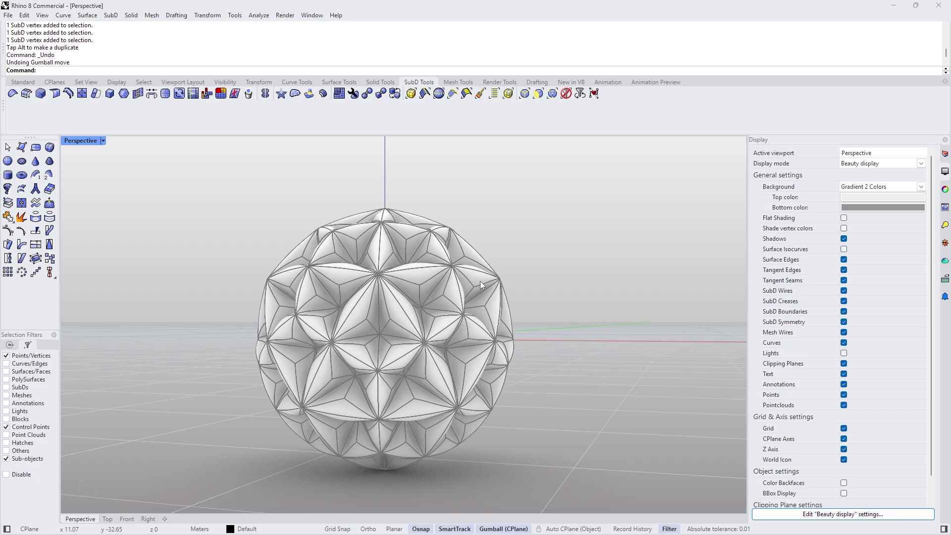